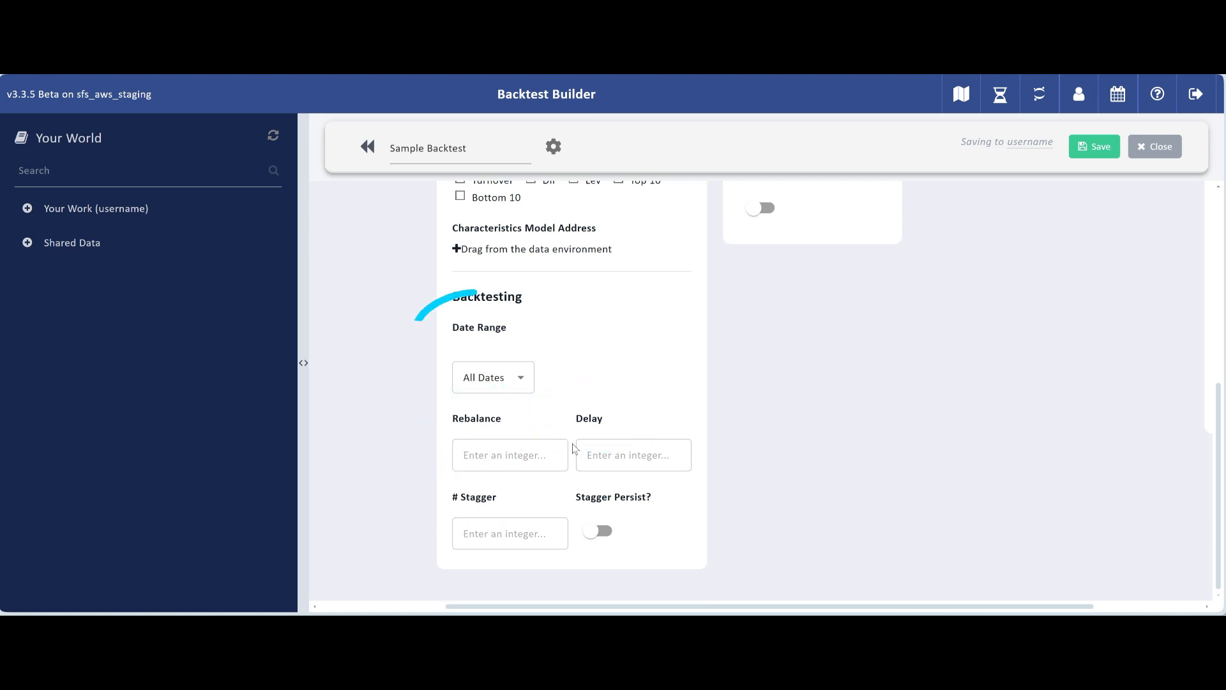
Step: Review the sample backtest's configuration sections, including Returns, Historical Summaries, Backtesting and Date Ranges
{"action": "scroll", "coordinate": [493, 356], "scroll_direction": "up", "scroll_amount": 6}
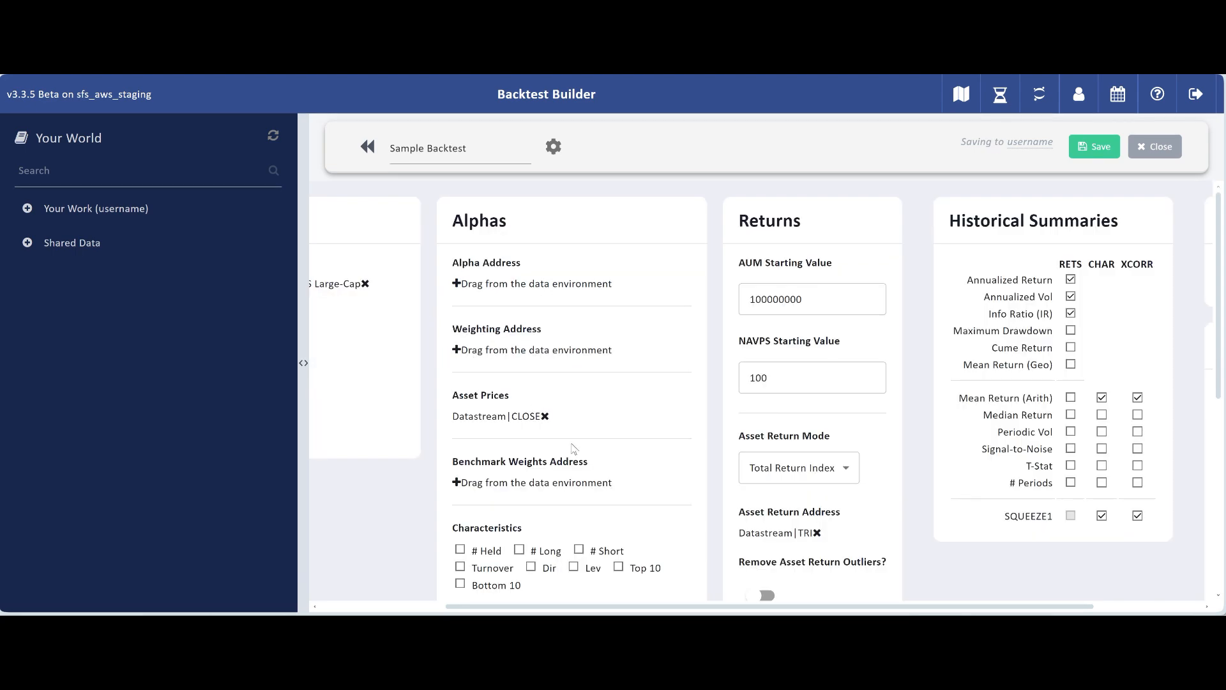
{"action": "scroll", "coordinate": [573, 449], "scroll_direction": "down", "scroll_amount": 3}
{"action": "scroll", "coordinate": [573, 448], "scroll_direction": "down", "scroll_amount": 4}
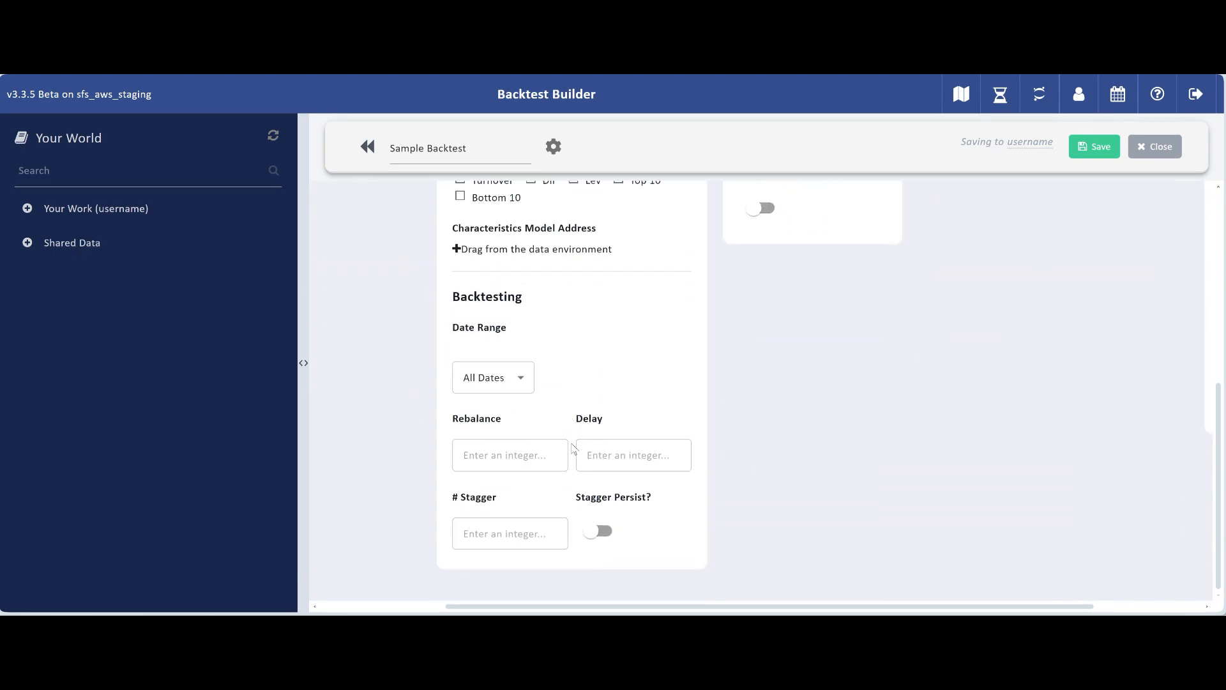
{"action": "scroll", "coordinate": [573, 449], "scroll_direction": "up", "scroll_amount": 7}
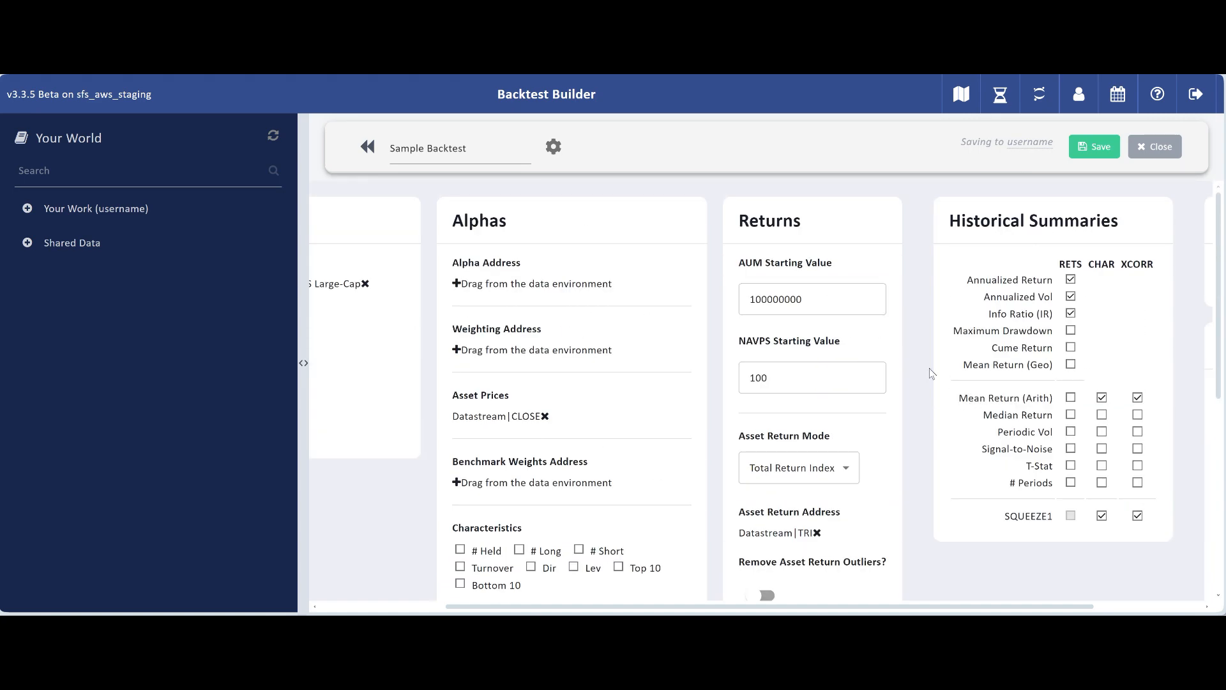
{"action": "scroll", "coordinate": [931, 373], "scroll_direction": "down", "scroll_amount": 3}
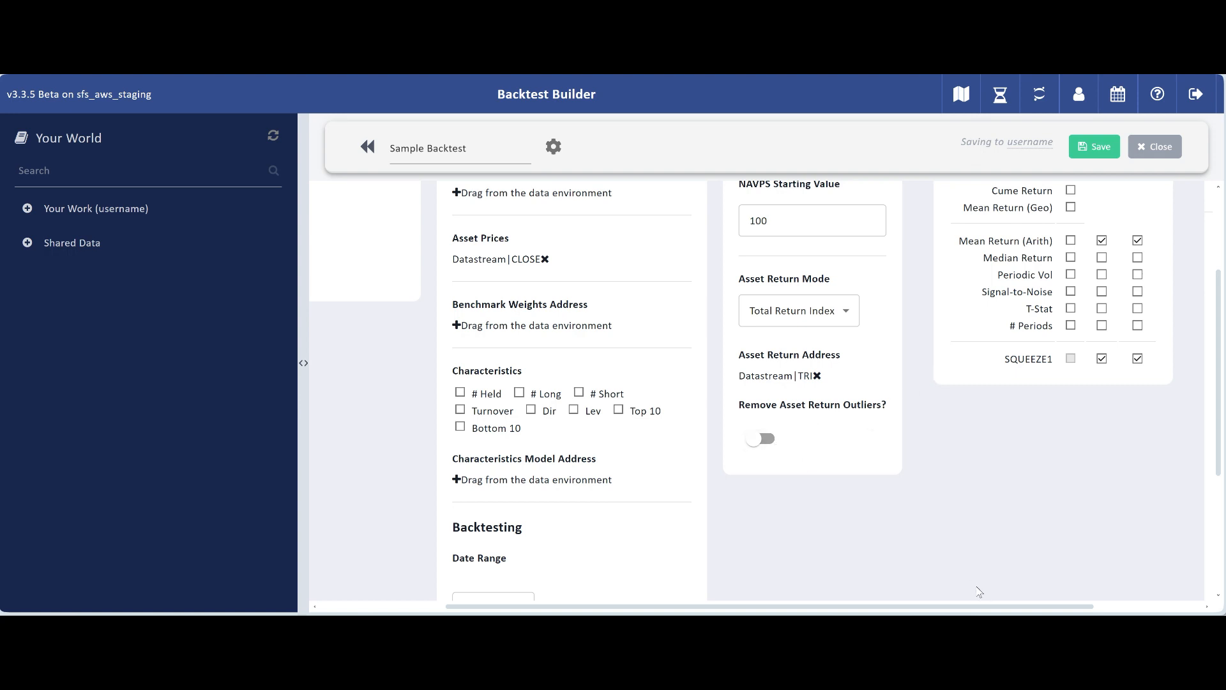
{"action": "left_click_drag", "start_coordinate": [981, 606], "coordinate": [1090, 606]}
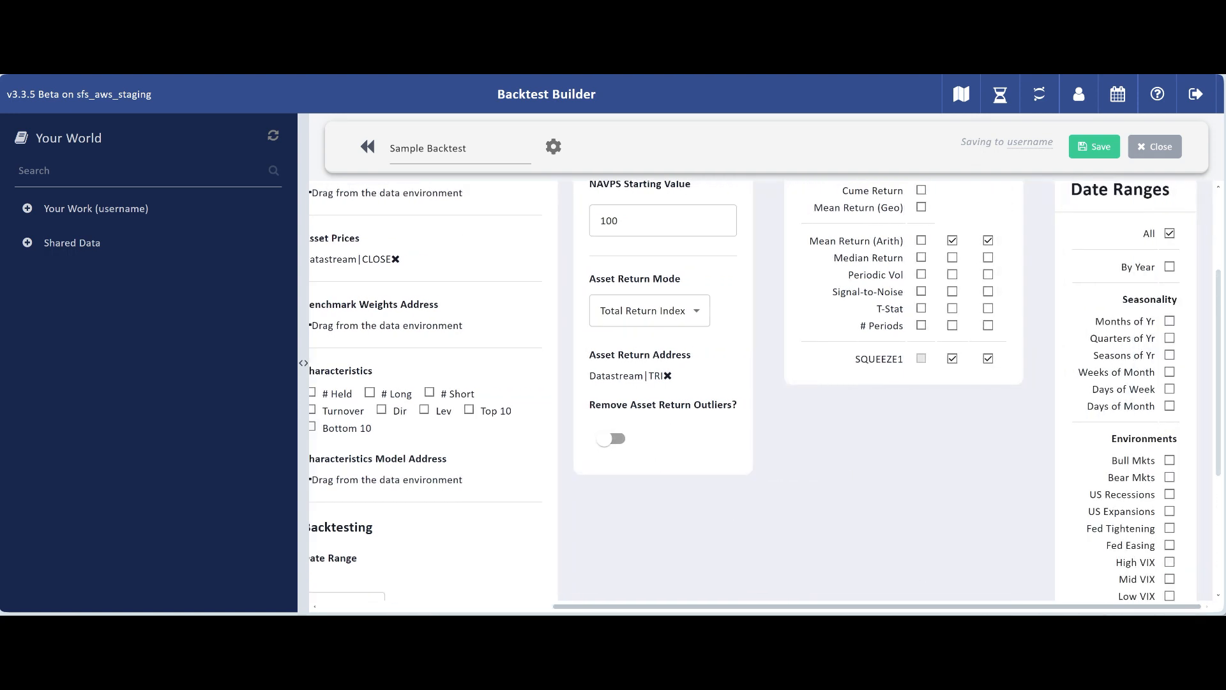
{"action": "scroll", "coordinate": [1167, 322], "scroll_direction": "down", "scroll_amount": 4}
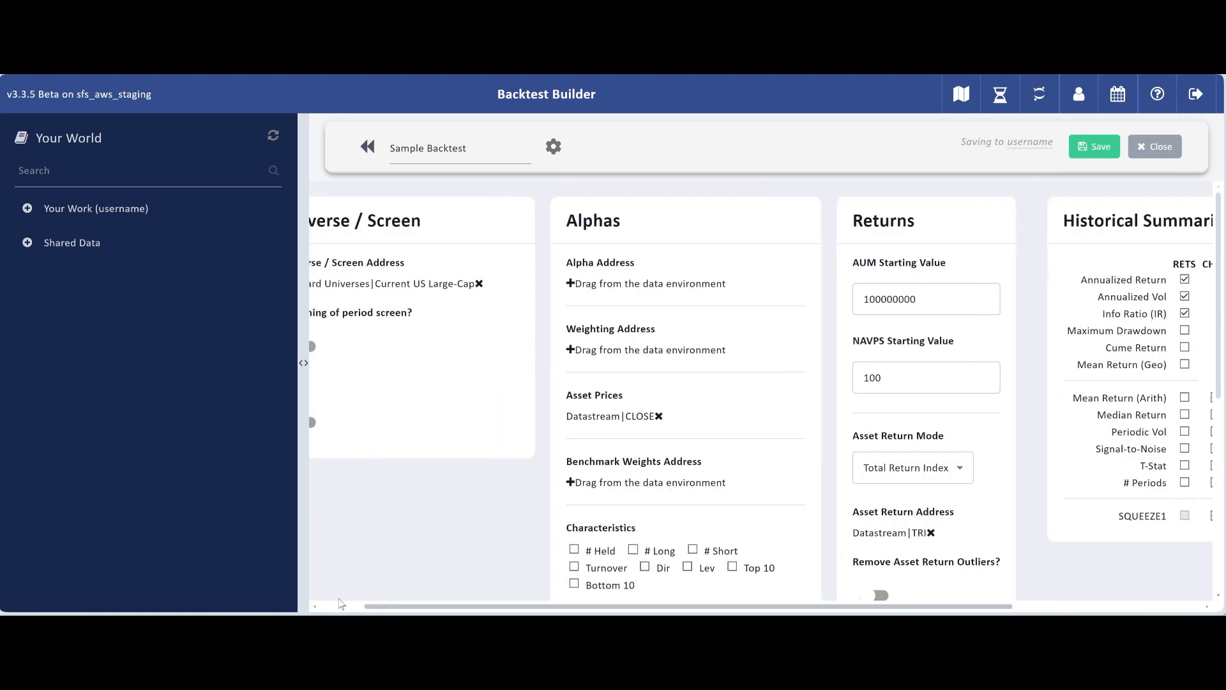
{"action": "left_click_drag", "start_coordinate": [407, 605], "coordinate": [320, 606]}
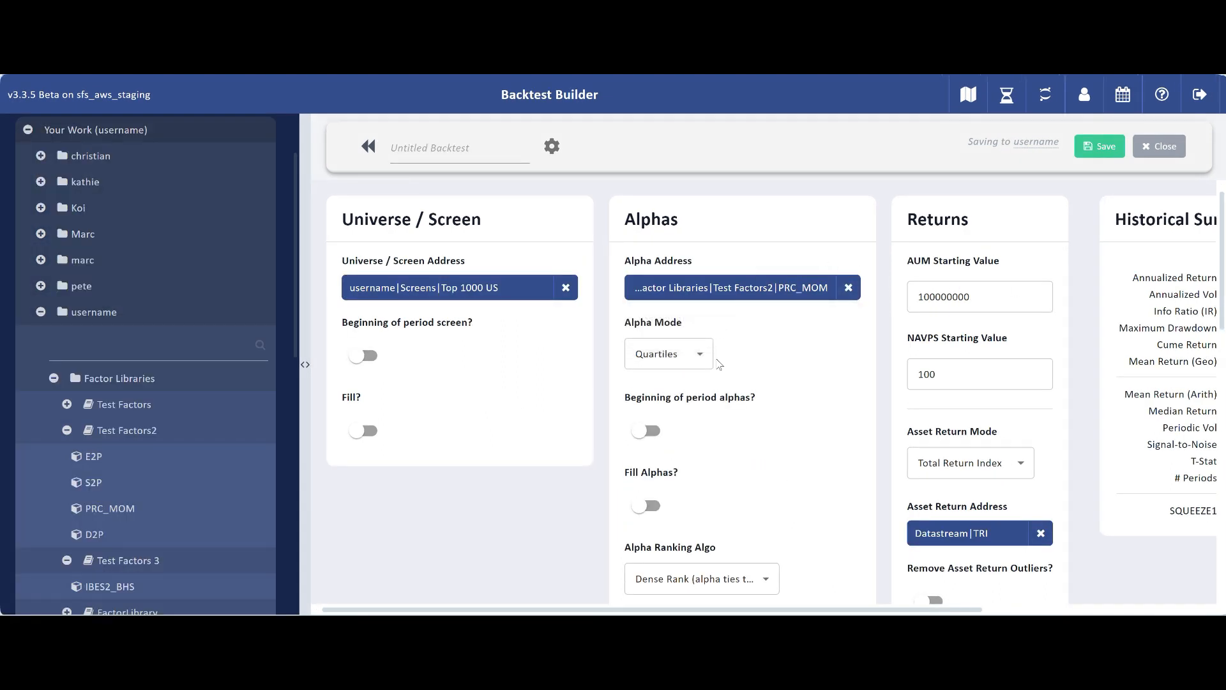
{"action": "left_click", "coordinate": [701, 355]}
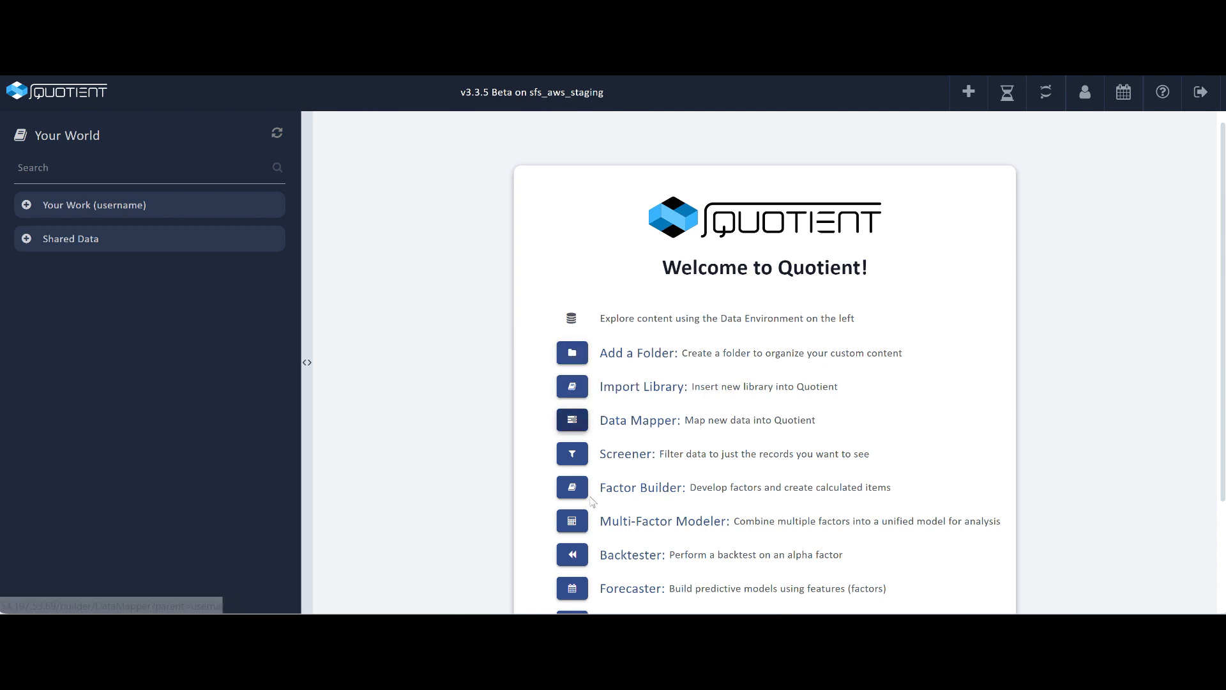
Step: Expand the Shared Data and Your Work folders, then open the Backtester to start a new backtest
{"action": "scroll", "coordinate": [599, 511], "scroll_direction": "down", "scroll_amount": 2}
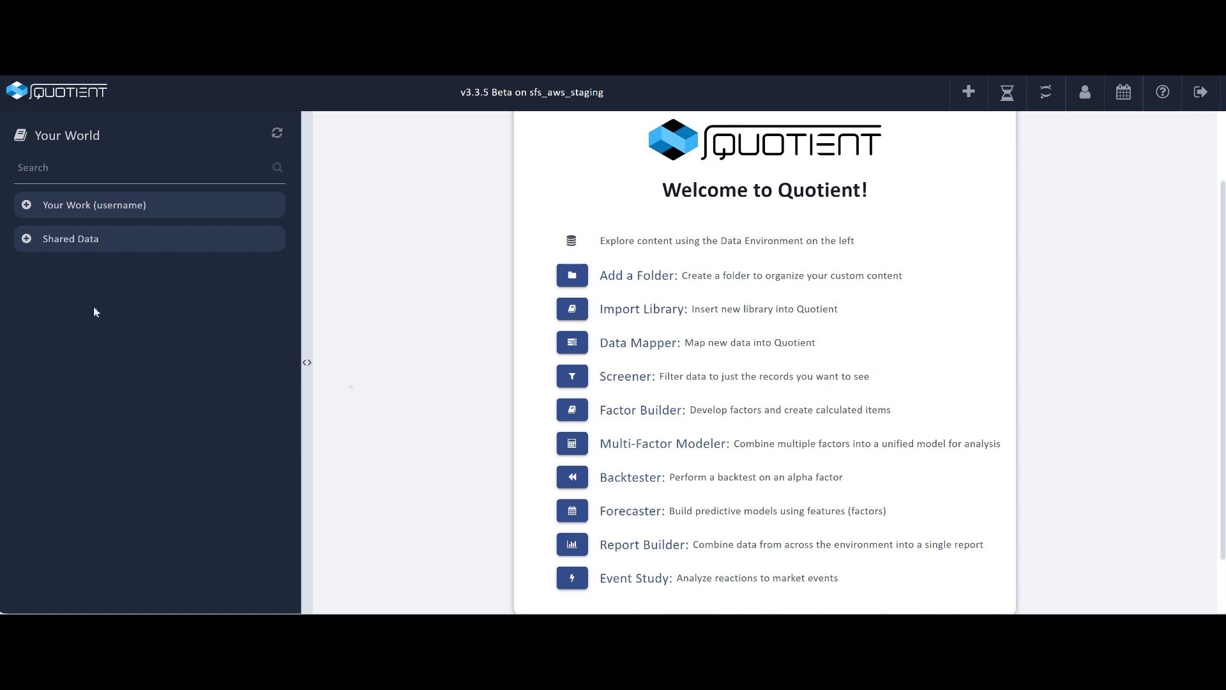
{"action": "left_click", "coordinate": [26, 239]}
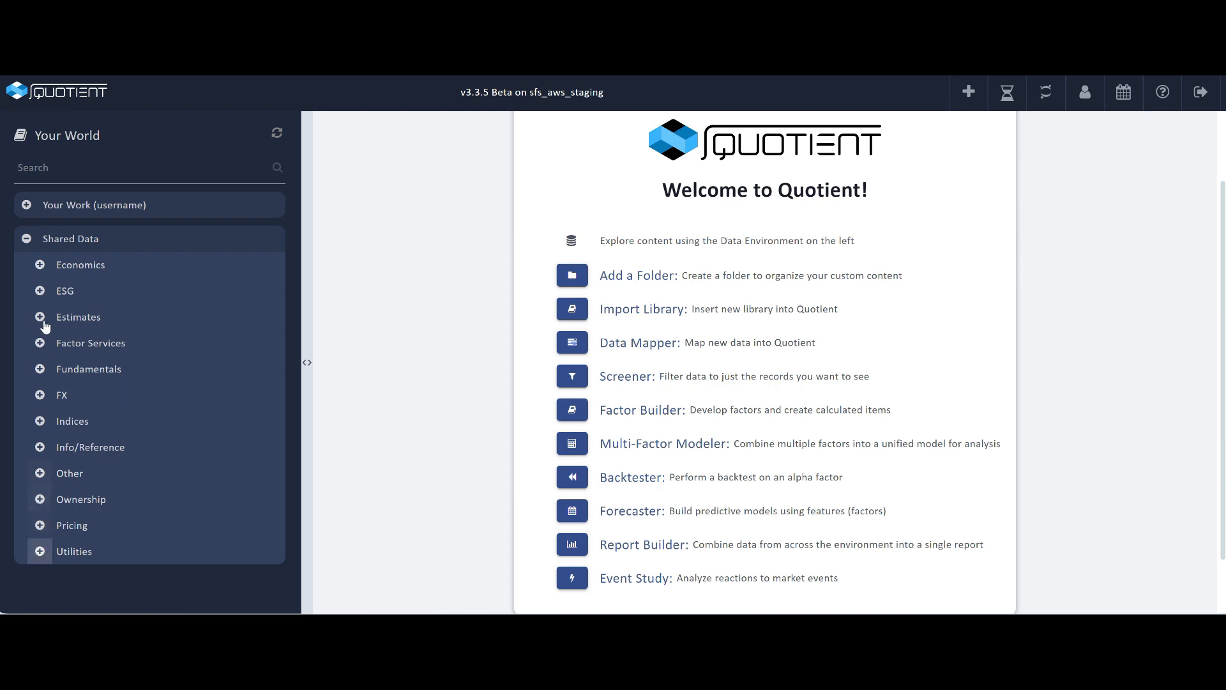
{"action": "left_click", "coordinate": [26, 204]}
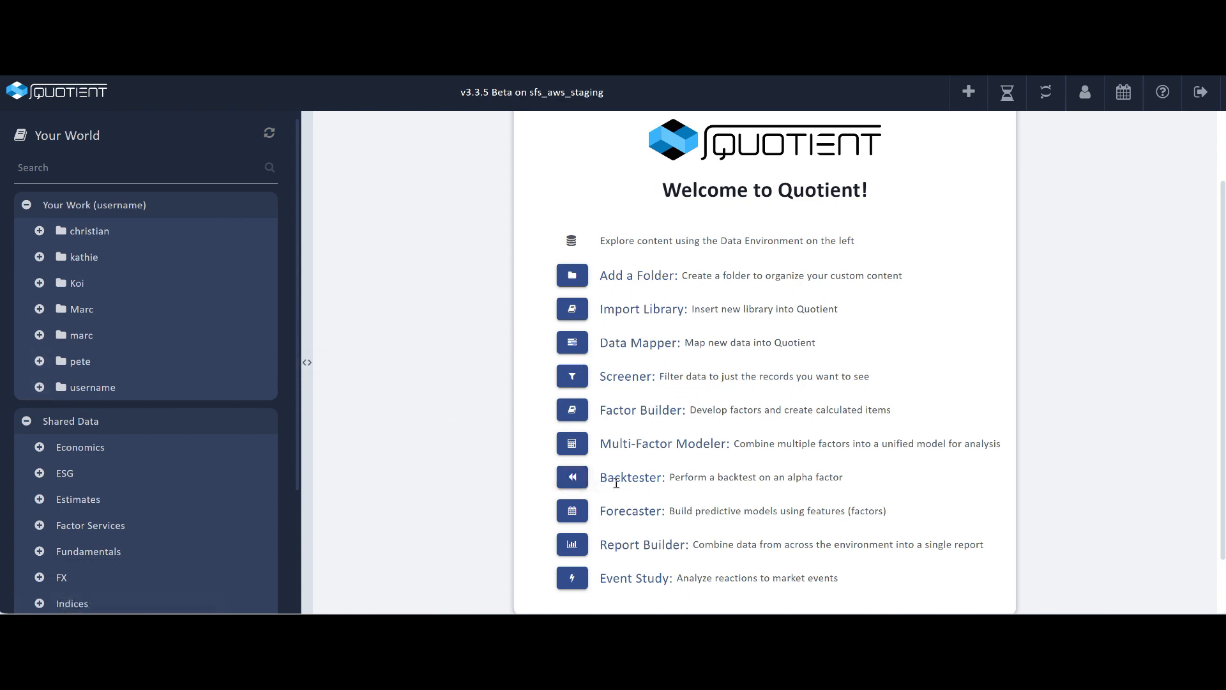
{"action": "left_click", "coordinate": [574, 478]}
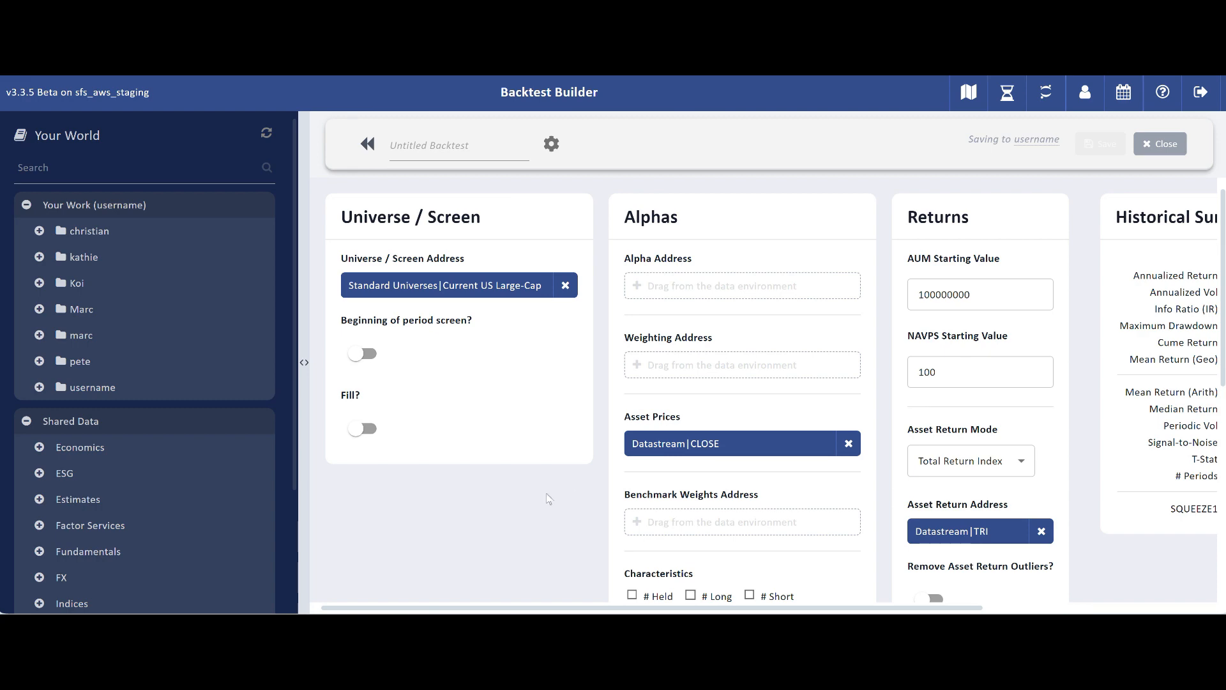
Step: Remove the default Current US Large-Cap universe from the Universe / Screen Address
{"action": "left_click_drag", "start_coordinate": [557, 608], "coordinate": [458, 586]}
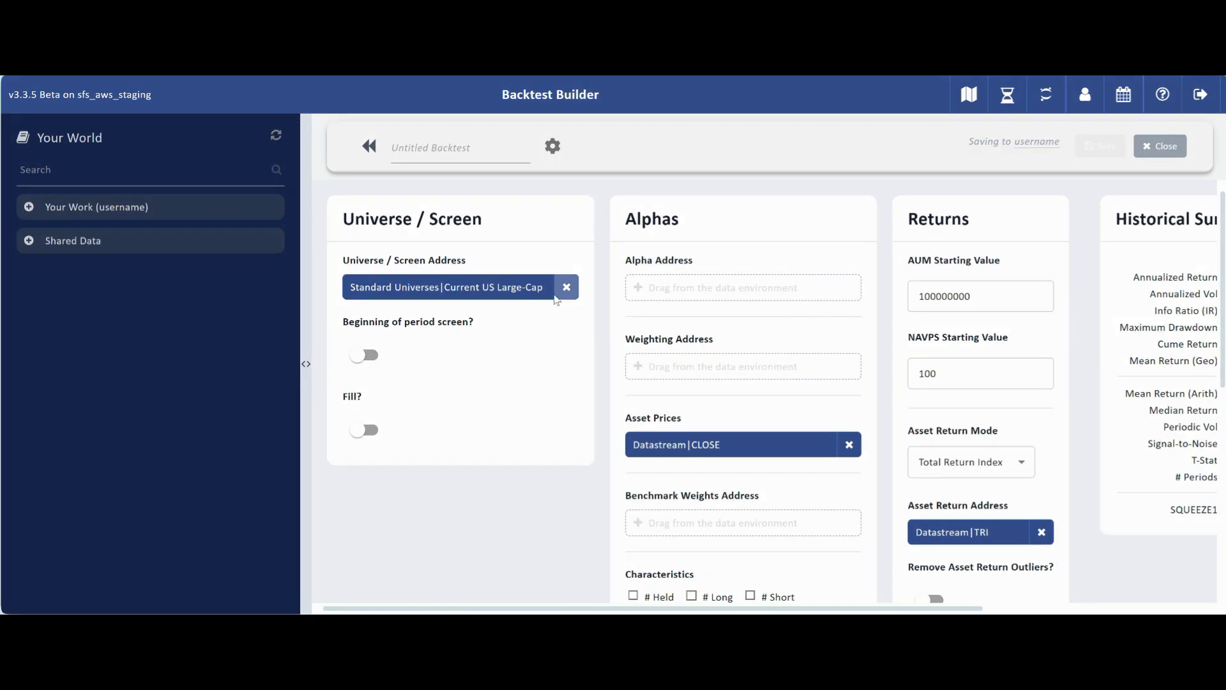
{"action": "left_click", "coordinate": [566, 288]}
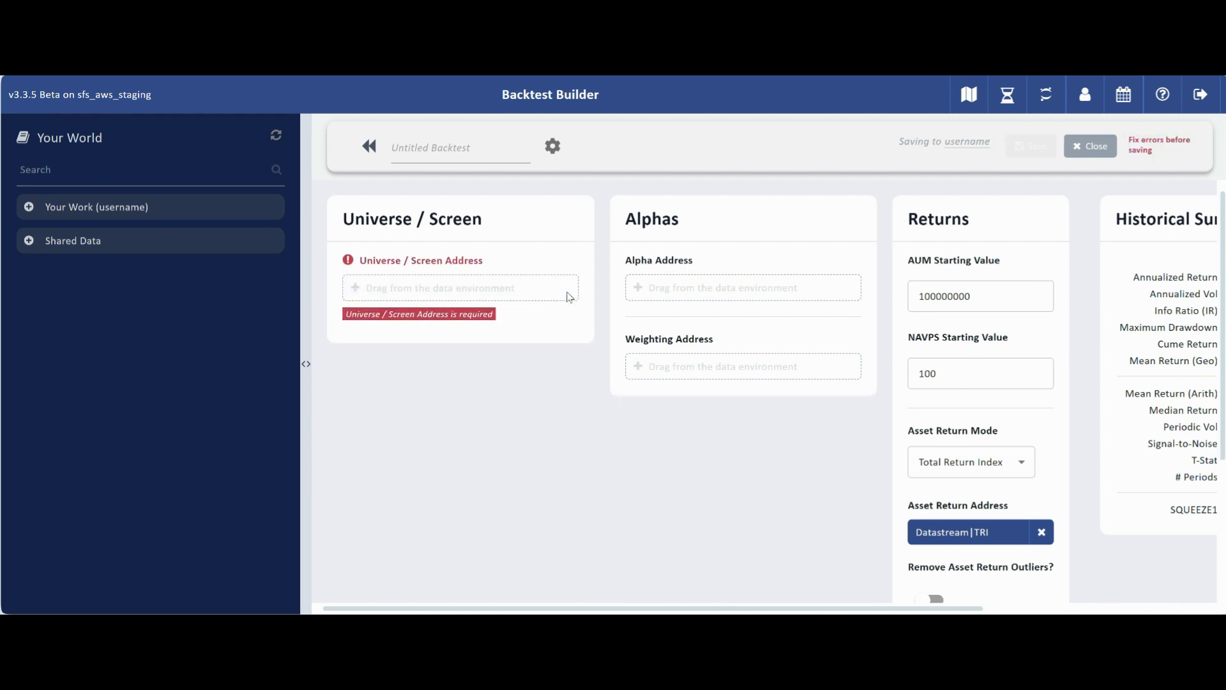
Step: Set the Universe / Screen Address to the Top 1000 US screen from the username Screens folder
{"action": "left_click", "coordinate": [29, 206]}
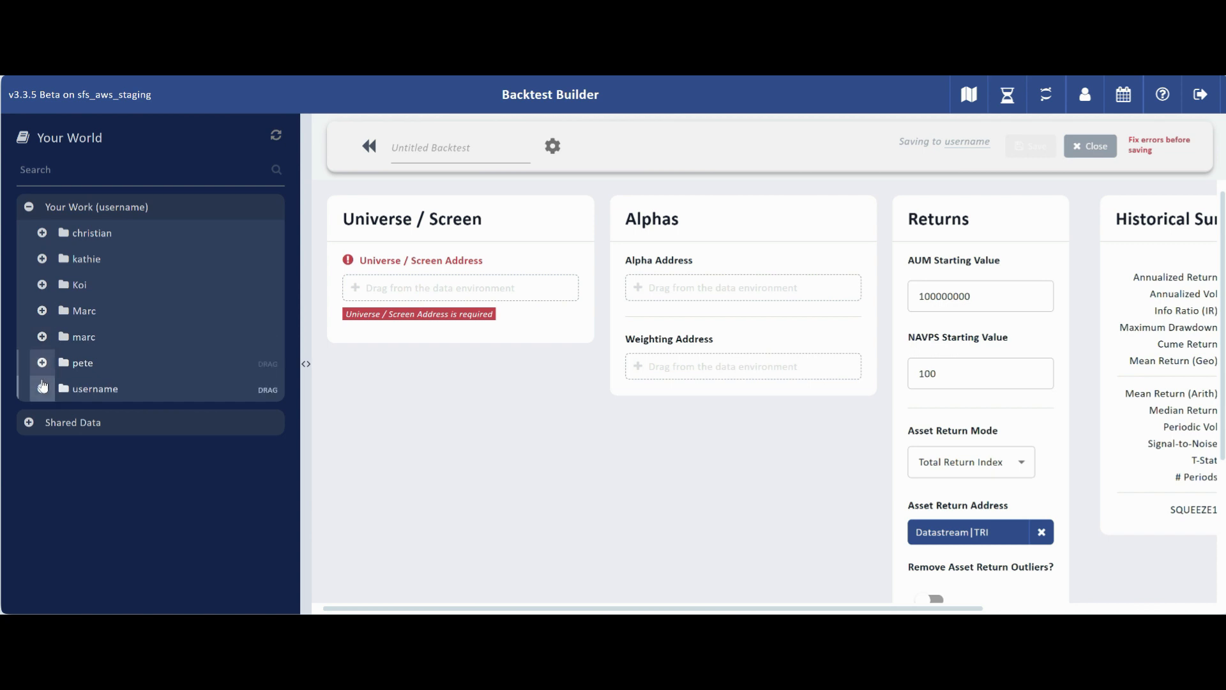
{"action": "left_click", "coordinate": [45, 387]}
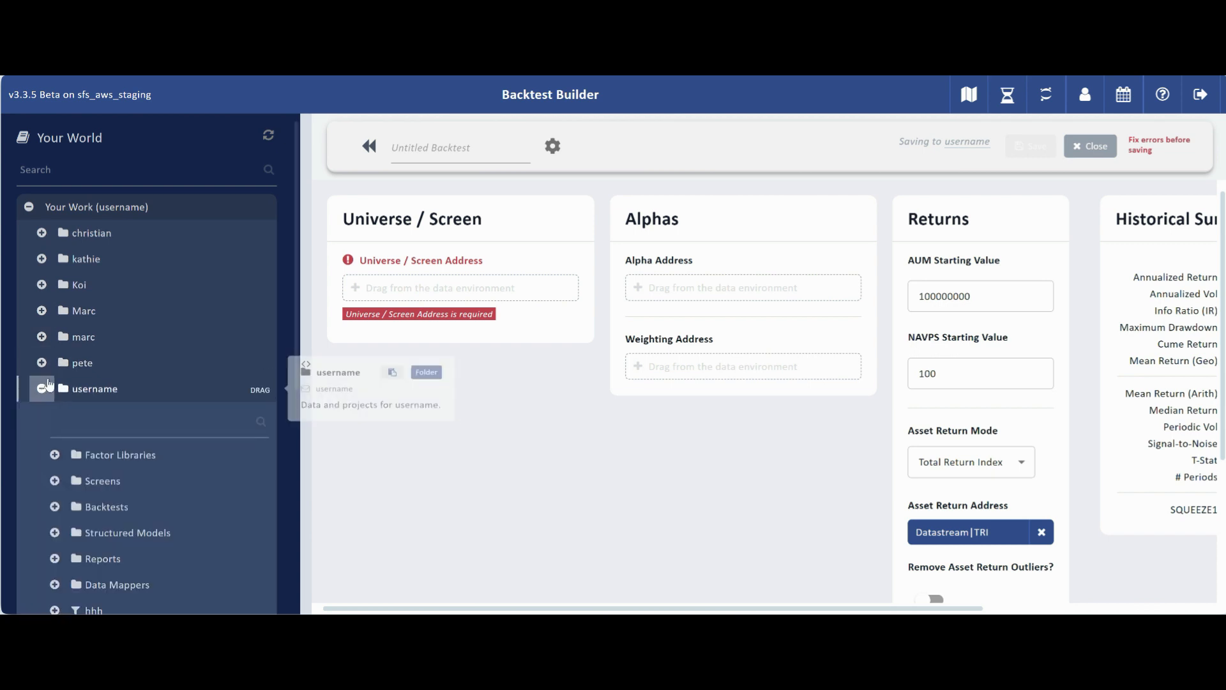
{"action": "left_click", "coordinate": [55, 482]}
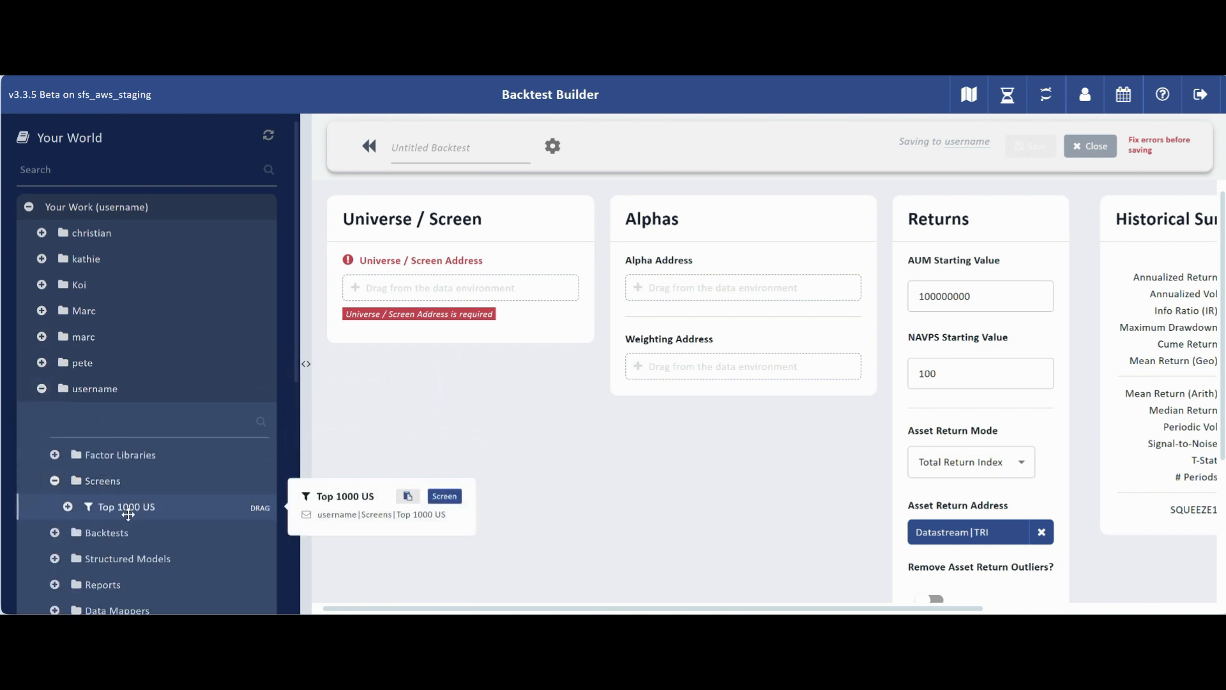
{"action": "left_click_drag", "start_coordinate": [128, 511], "coordinate": [473, 306]}
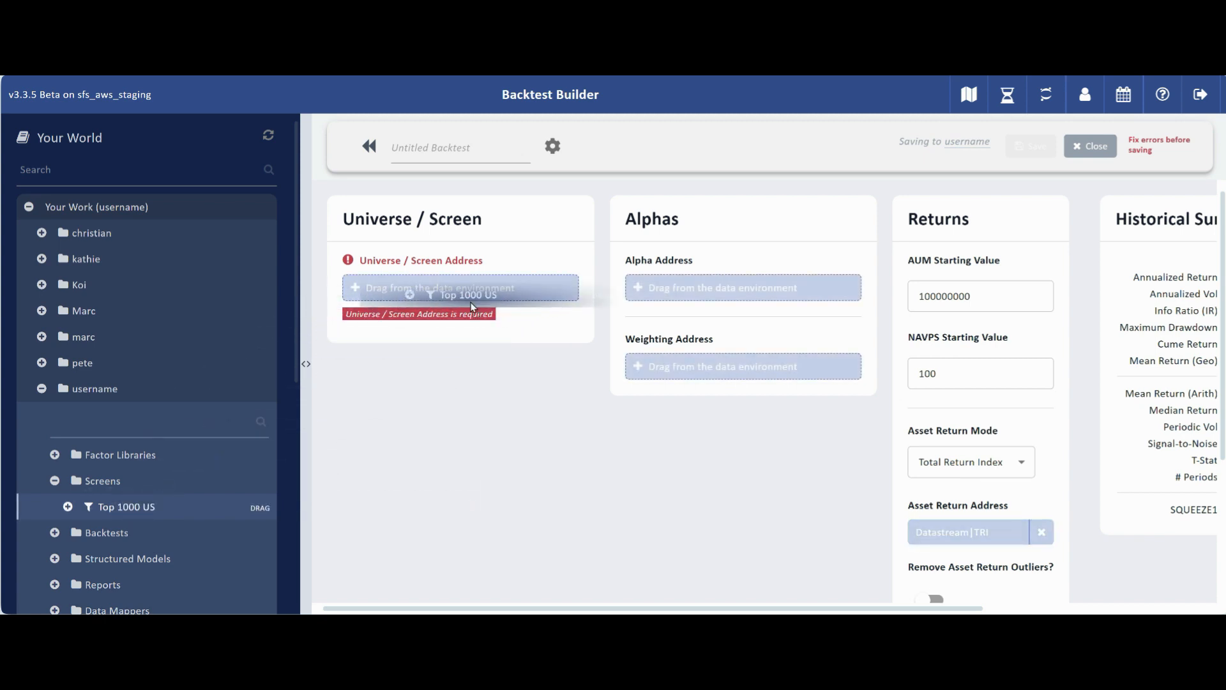
{"action": "left_click_drag", "start_coordinate": [473, 307], "coordinate": [474, 308]}
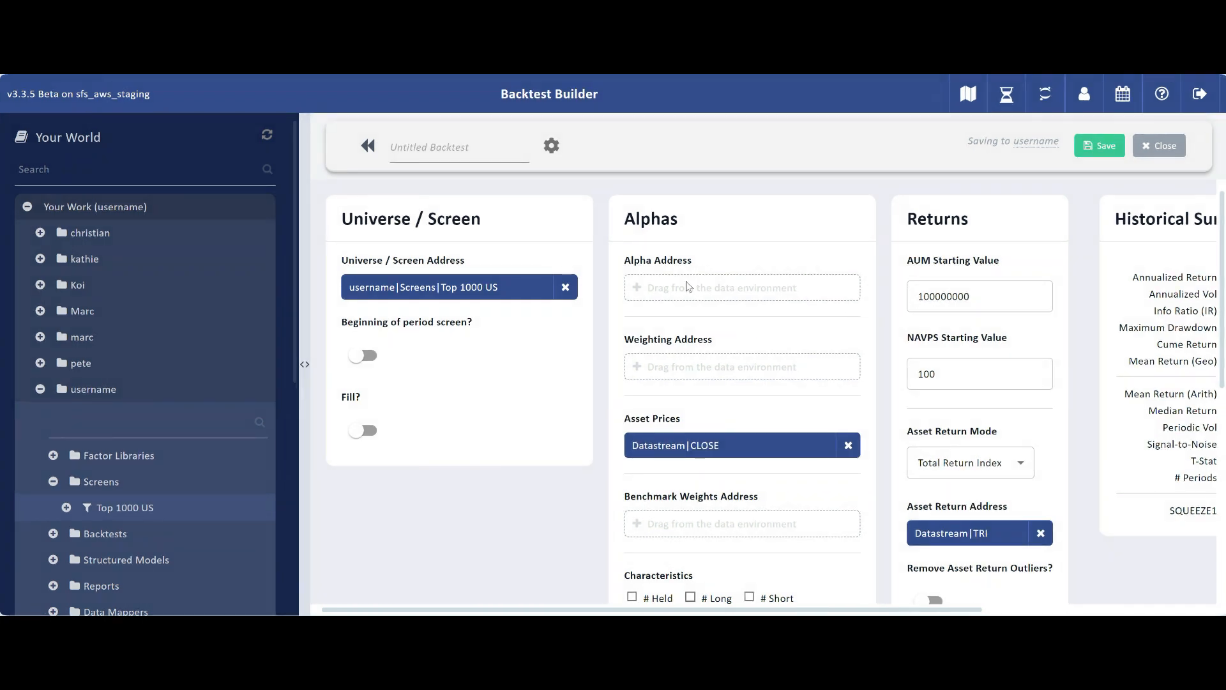
Step: Set the Alpha Address to the PRC_MOM factor from the Test Factors2 library
{"action": "left_click", "coordinate": [55, 455]}
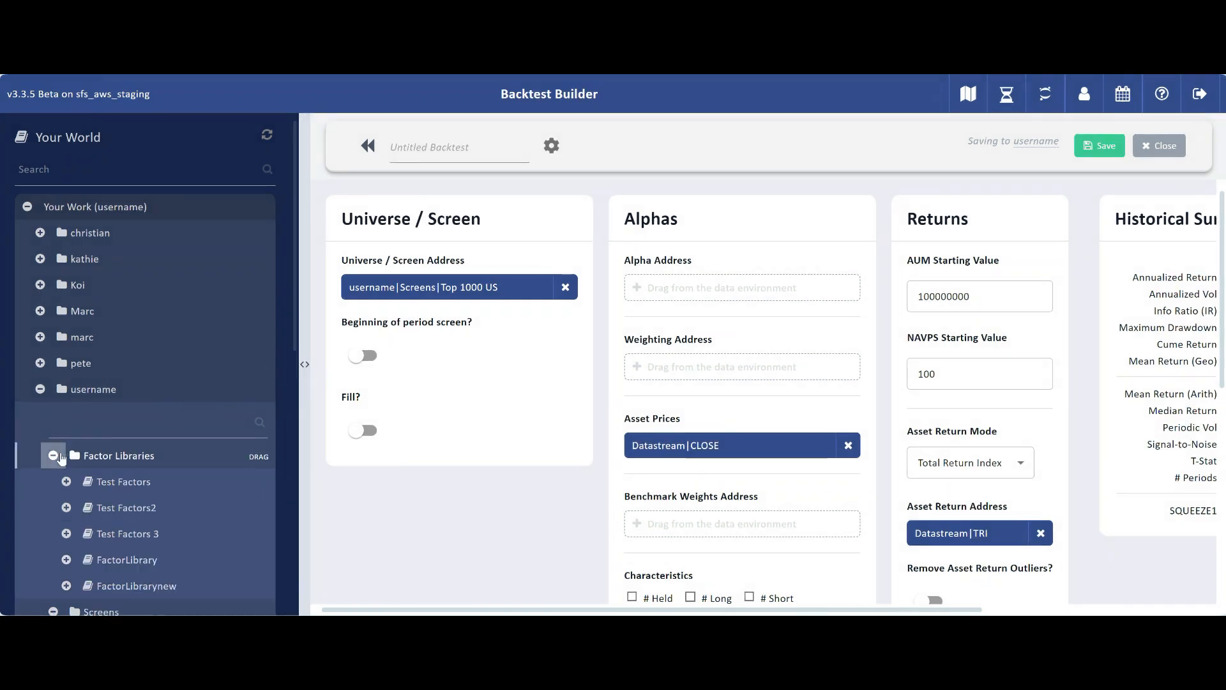
{"action": "left_click", "coordinate": [67, 534]}
{"action": "scroll", "coordinate": [66, 537], "scroll_direction": "down", "scroll_amount": 1}
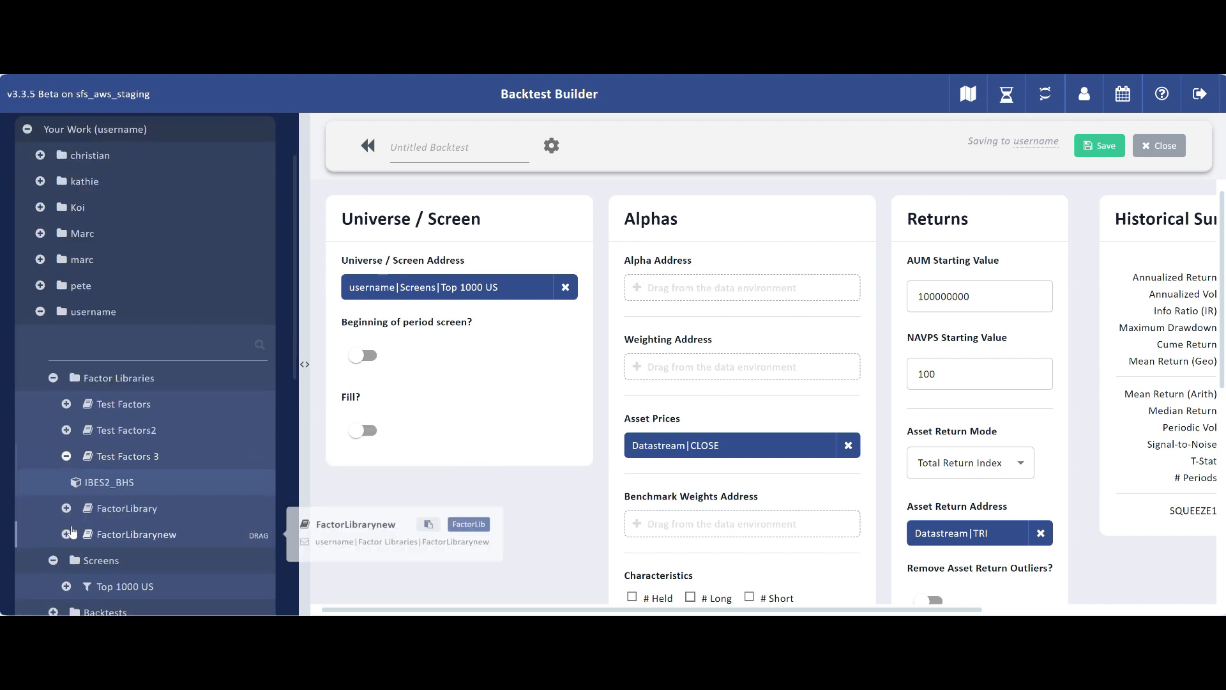
{"action": "left_click", "coordinate": [65, 431]}
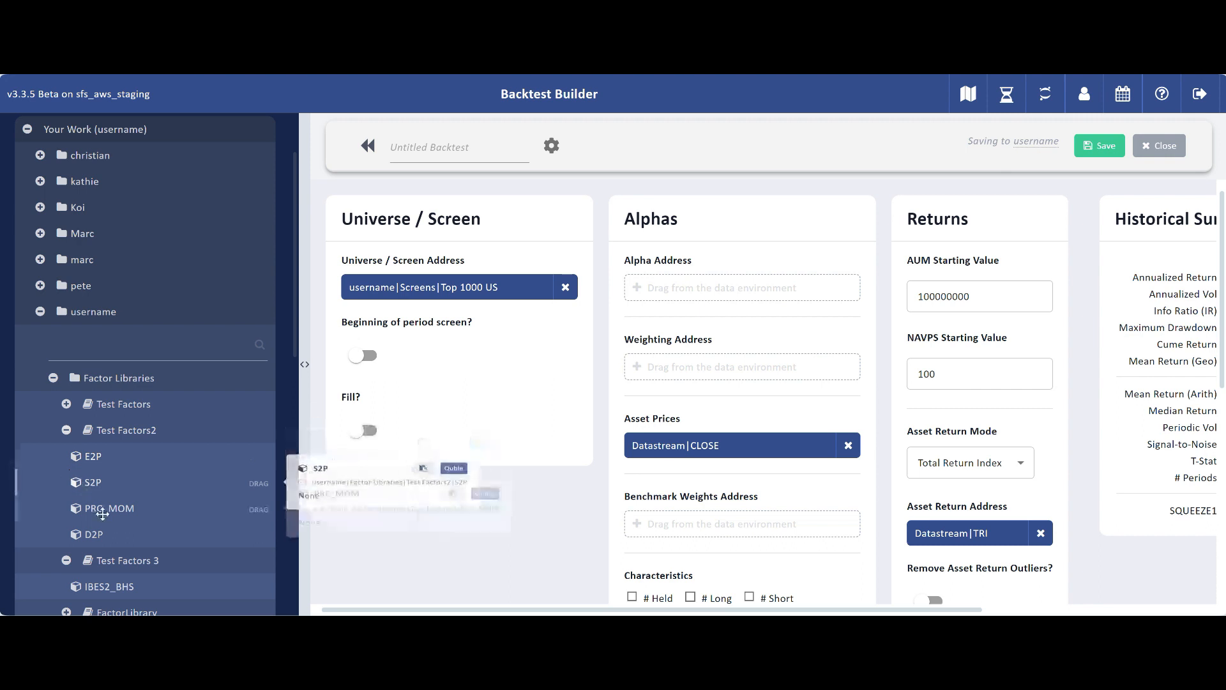
{"action": "left_click_drag", "start_coordinate": [103, 509], "coordinate": [709, 288]}
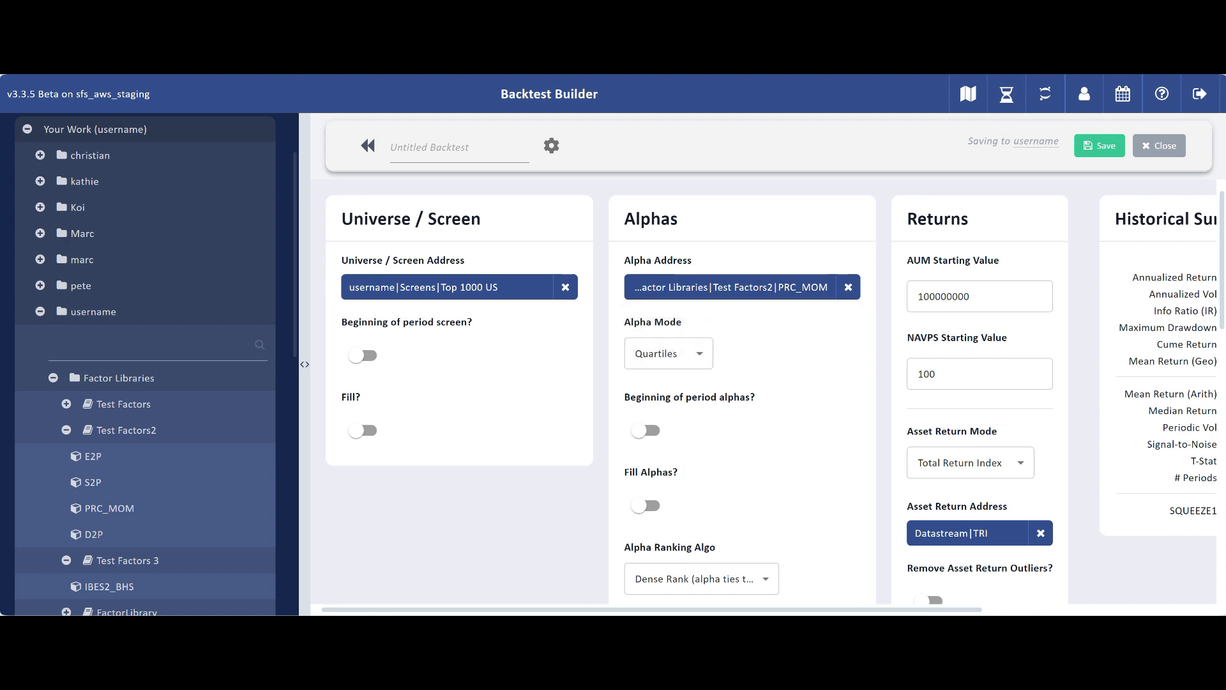
Step: Set the Alpha Mode to Quintiles
{"action": "left_click", "coordinate": [700, 357]}
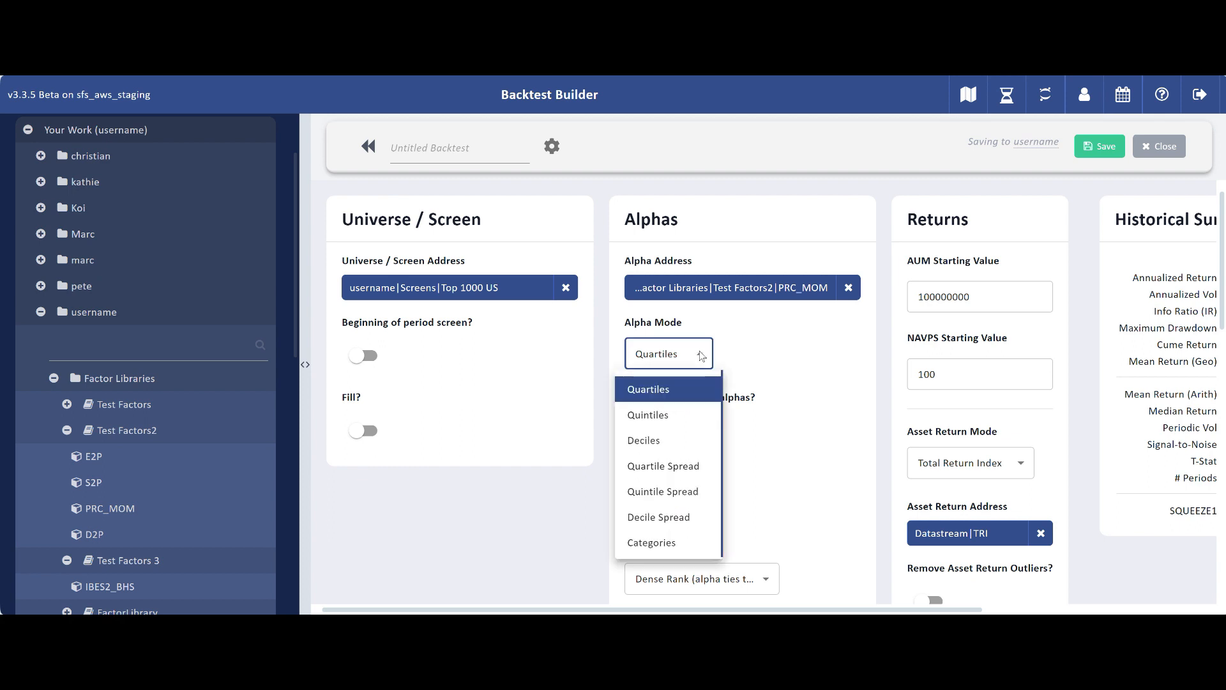
{"action": "left_click", "coordinate": [671, 414]}
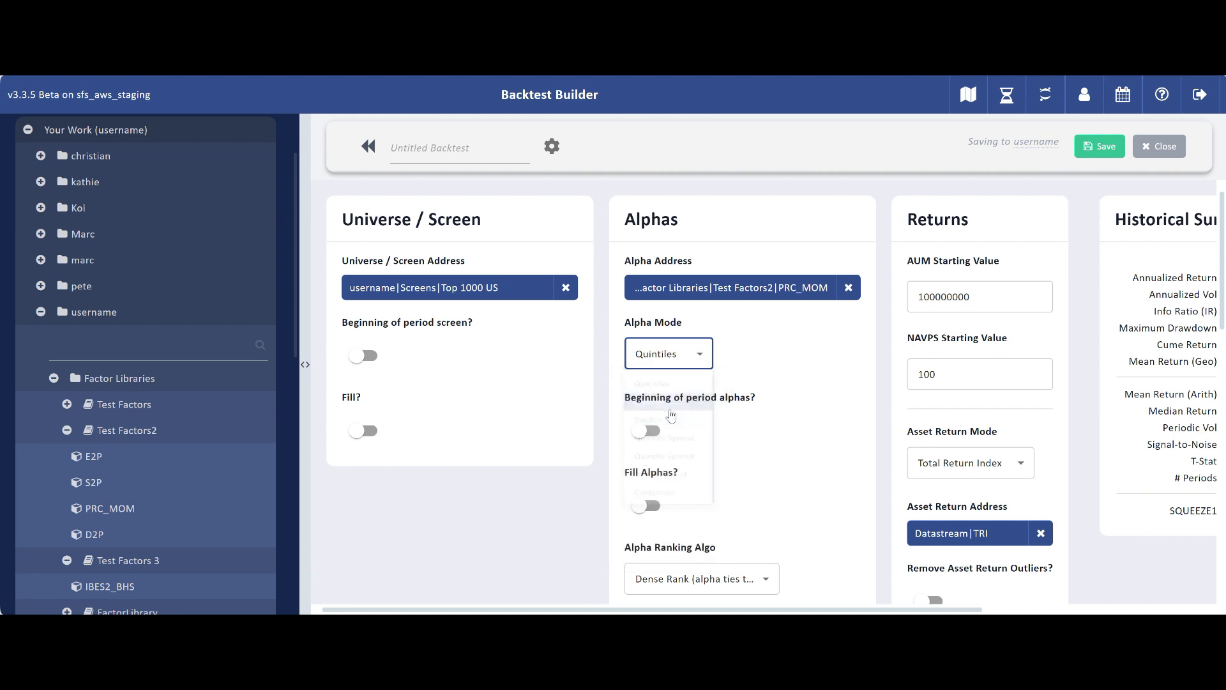
{"action": "left_click", "coordinate": [785, 371]}
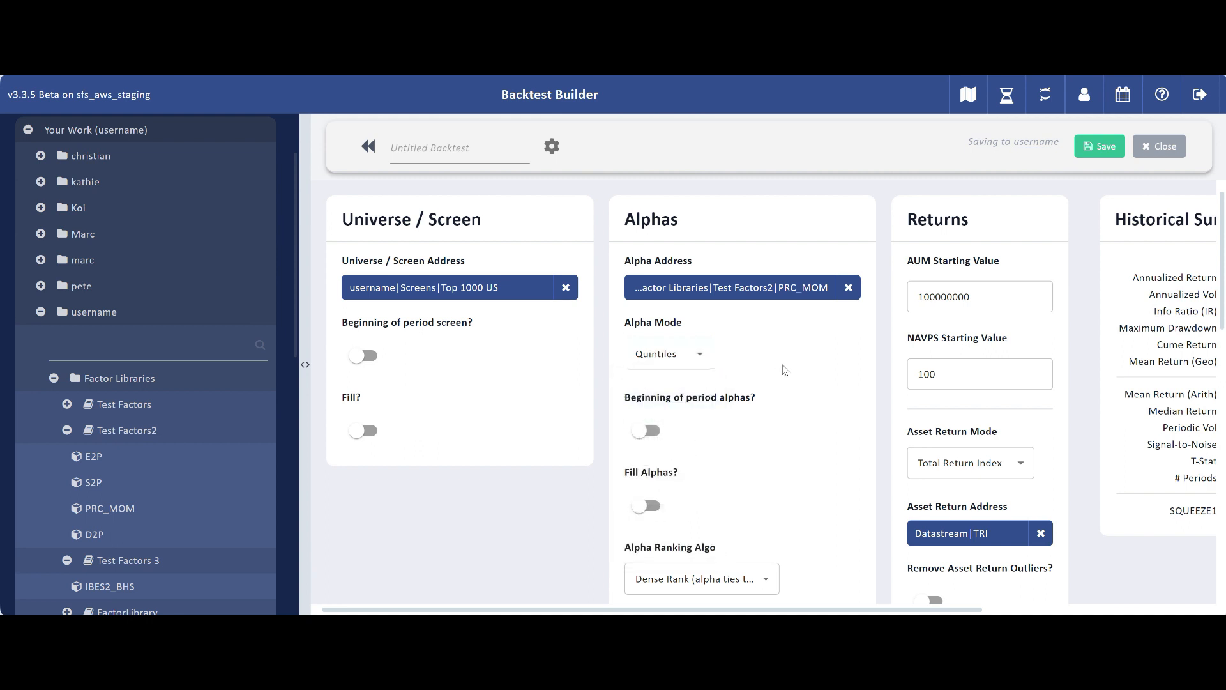
Step: Set the Weighting Address to MKTCAP from Shared Data, Pricing, Datastream, Market Cap, HISTORICAL
{"action": "scroll", "coordinate": [773, 383], "scroll_direction": "down", "scroll_amount": 1}
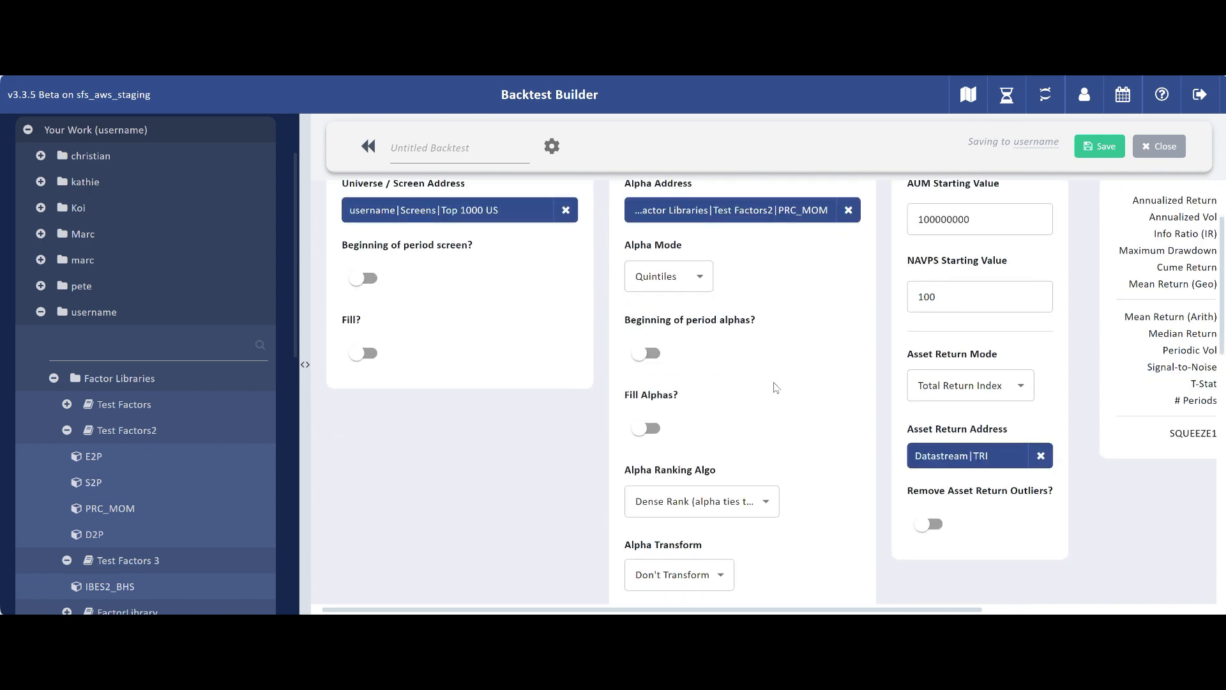
{"action": "scroll", "coordinate": [773, 382], "scroll_direction": "up", "scroll_amount": 1}
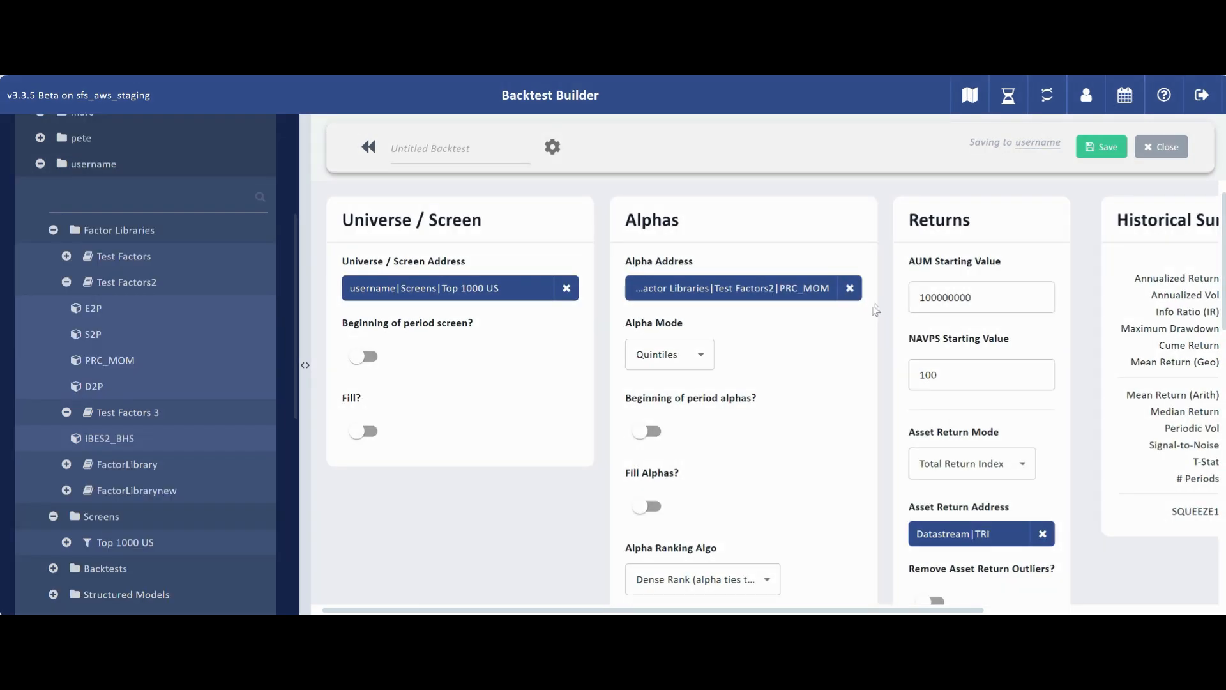
{"action": "scroll", "coordinate": [876, 310], "scroll_direction": "down", "scroll_amount": 4}
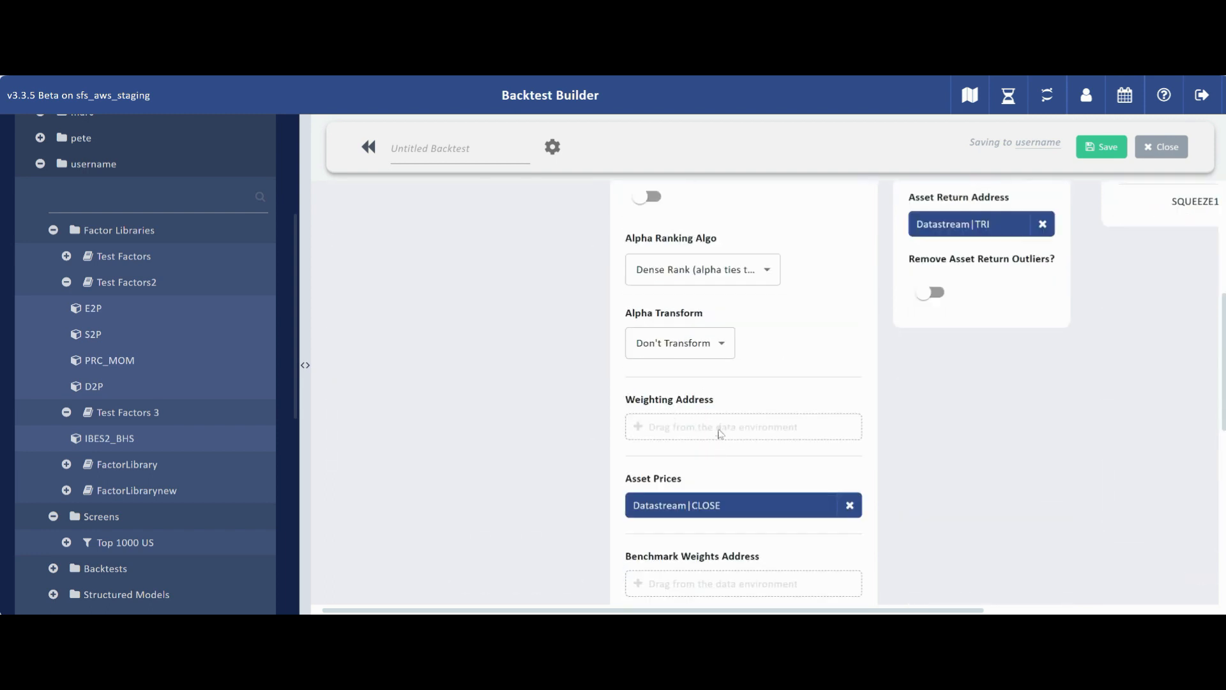
{"action": "scroll", "coordinate": [122, 357], "scroll_direction": "down", "scroll_amount": 2}
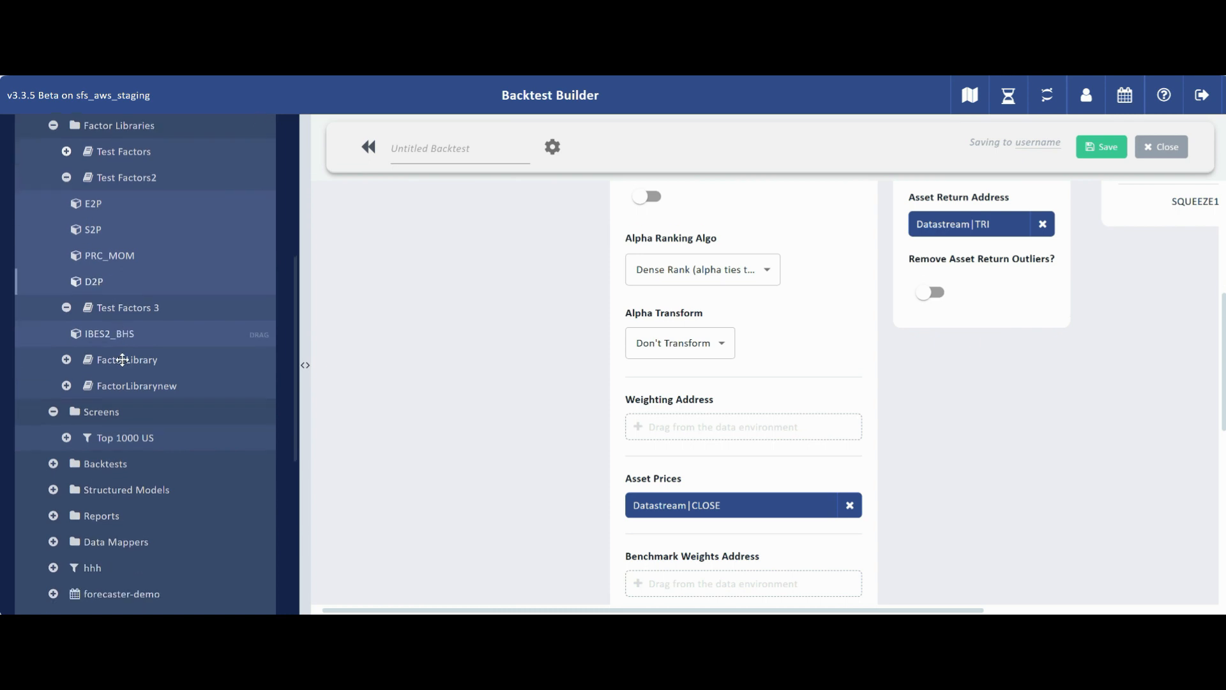
{"action": "scroll", "coordinate": [121, 360], "scroll_direction": "down", "scroll_amount": 4}
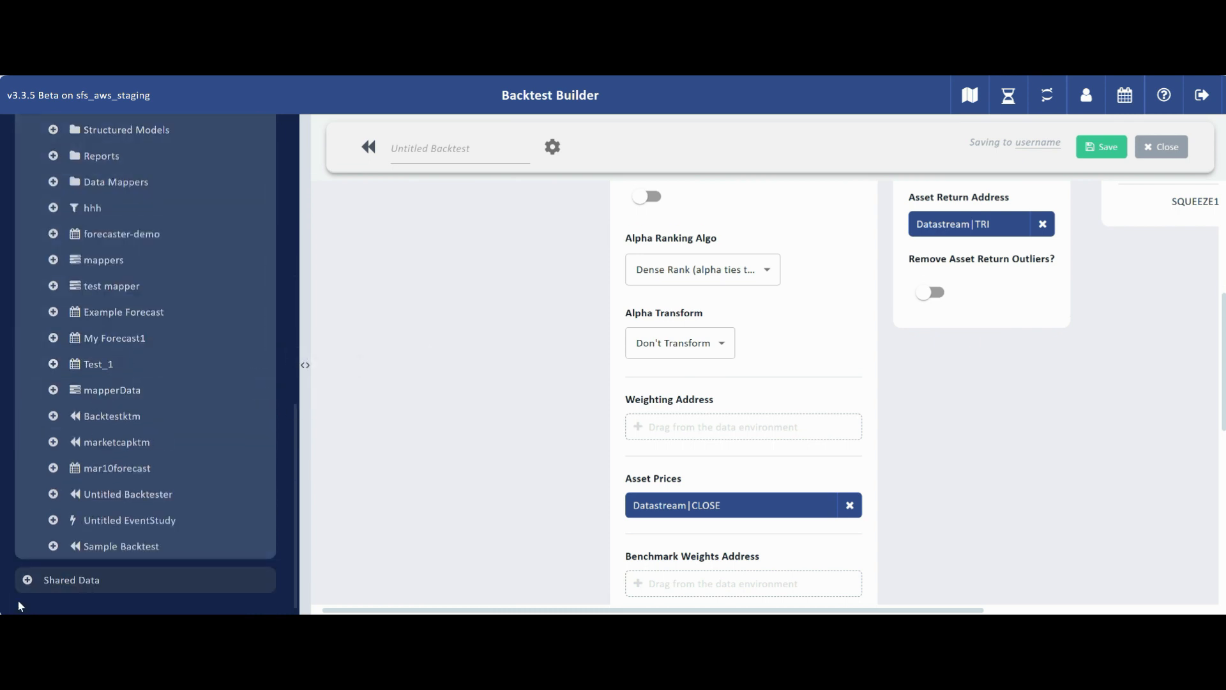
{"action": "left_click", "coordinate": [25, 579]}
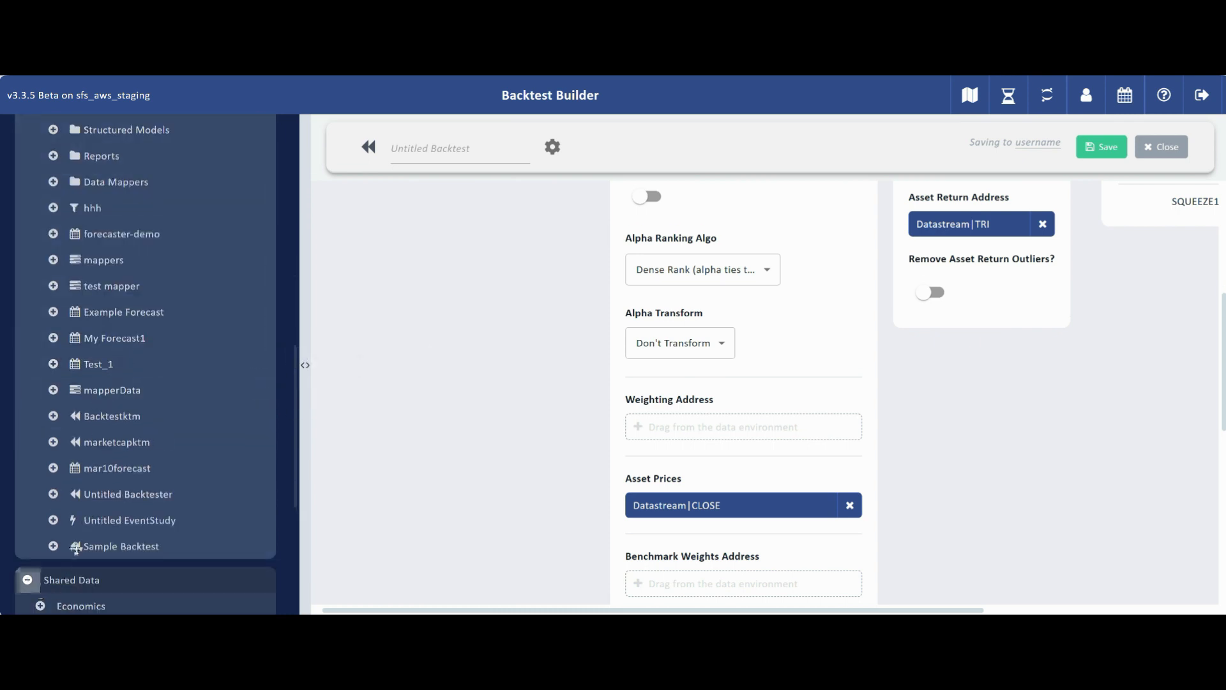
{"action": "scroll", "coordinate": [79, 554], "scroll_direction": "down", "scroll_amount": 4}
{"action": "left_click", "coordinate": [43, 555]}
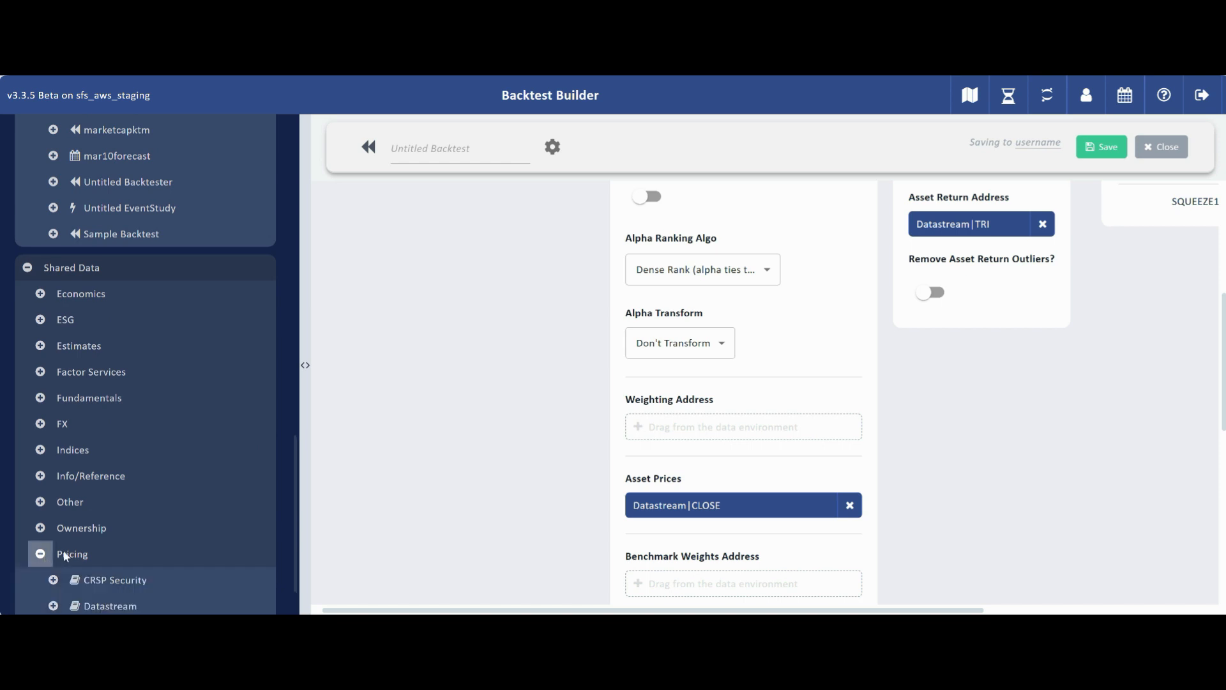
{"action": "scroll", "coordinate": [60, 555], "scroll_direction": "down", "scroll_amount": 1}
{"action": "left_click", "coordinate": [54, 554]}
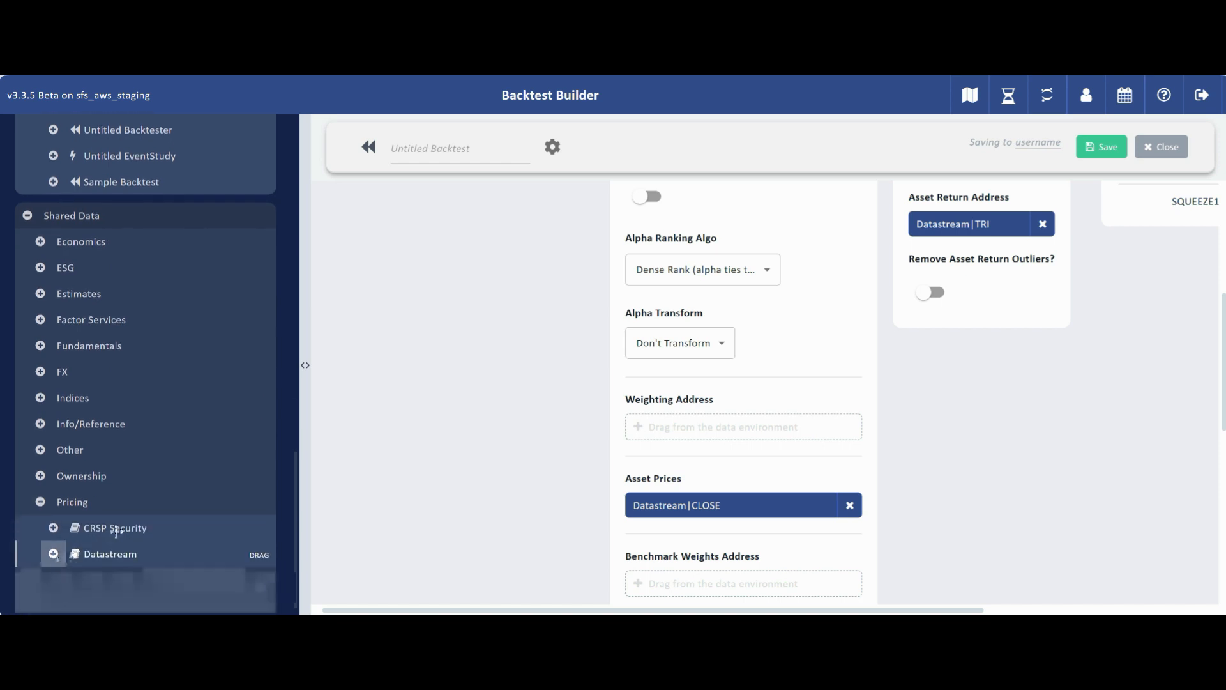
{"action": "scroll", "coordinate": [105, 527], "scroll_direction": "down", "scroll_amount": 4}
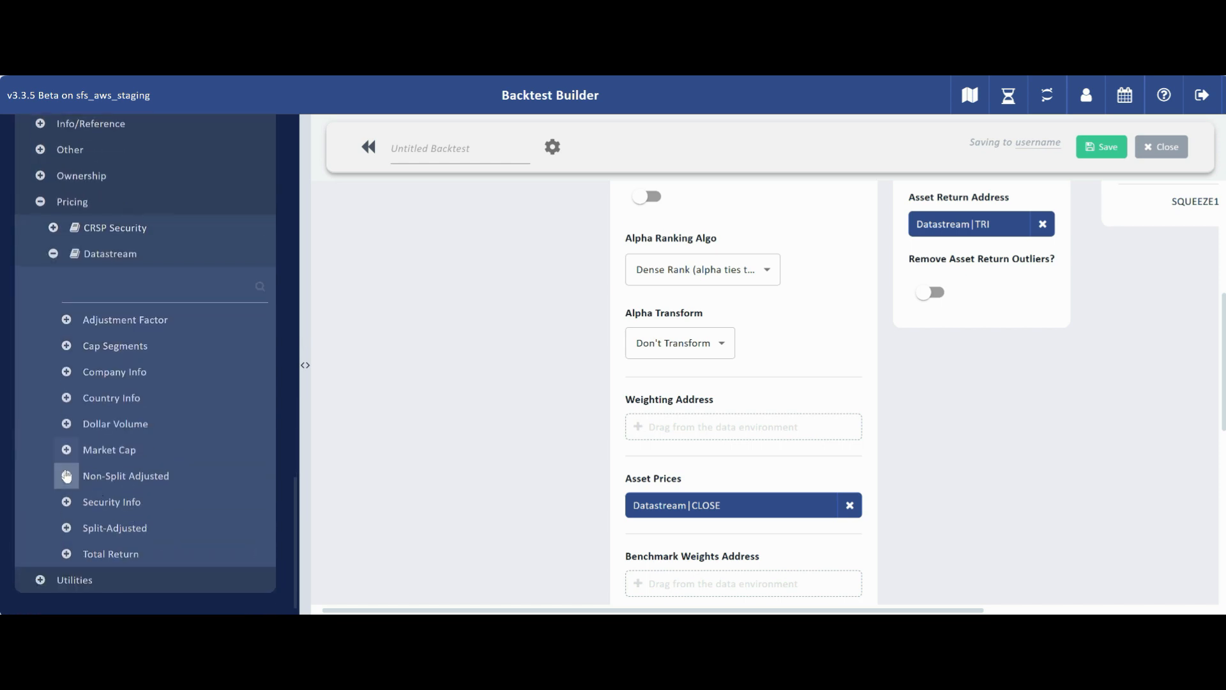
{"action": "left_click", "coordinate": [66, 449]}
{"action": "scroll", "coordinate": [89, 457], "scroll_direction": "down", "scroll_amount": 2}
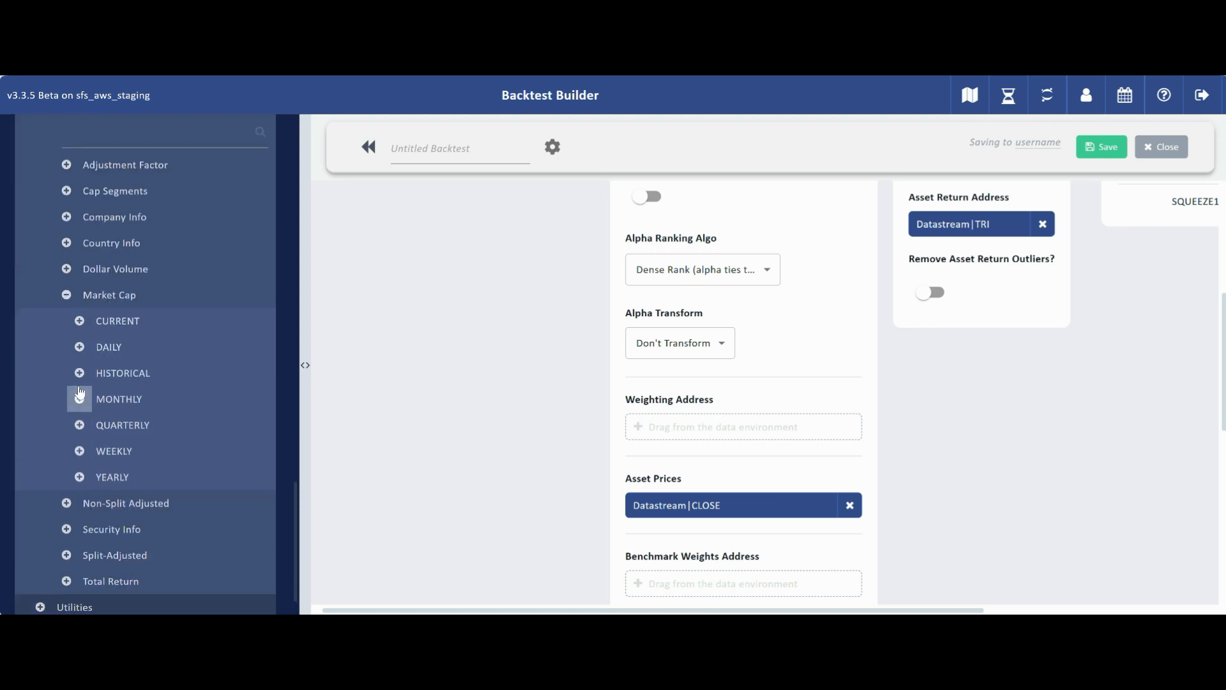
{"action": "left_click", "coordinate": [79, 373]}
{"action": "left_click_drag", "start_coordinate": [101, 400], "coordinate": [683, 428]}
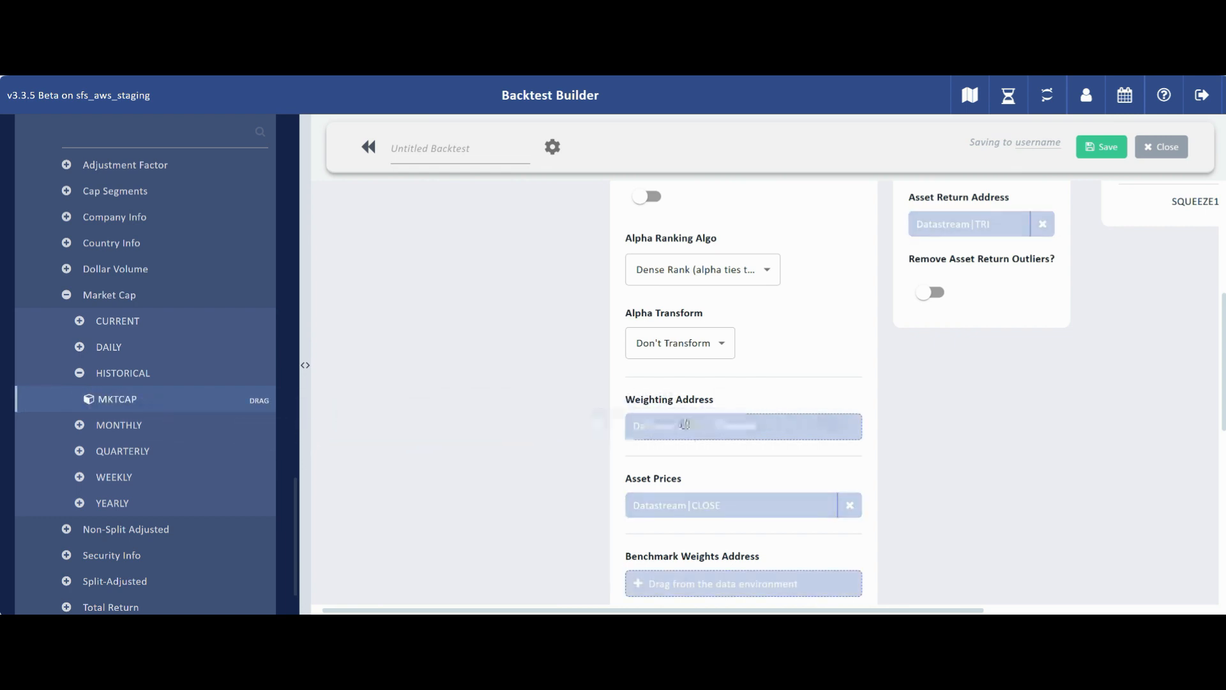
Step: Scroll through the remaining backtest settings down to the Backtesting section and back
{"action": "scroll", "coordinate": [909, 472], "scroll_direction": "down", "scroll_amount": 3}
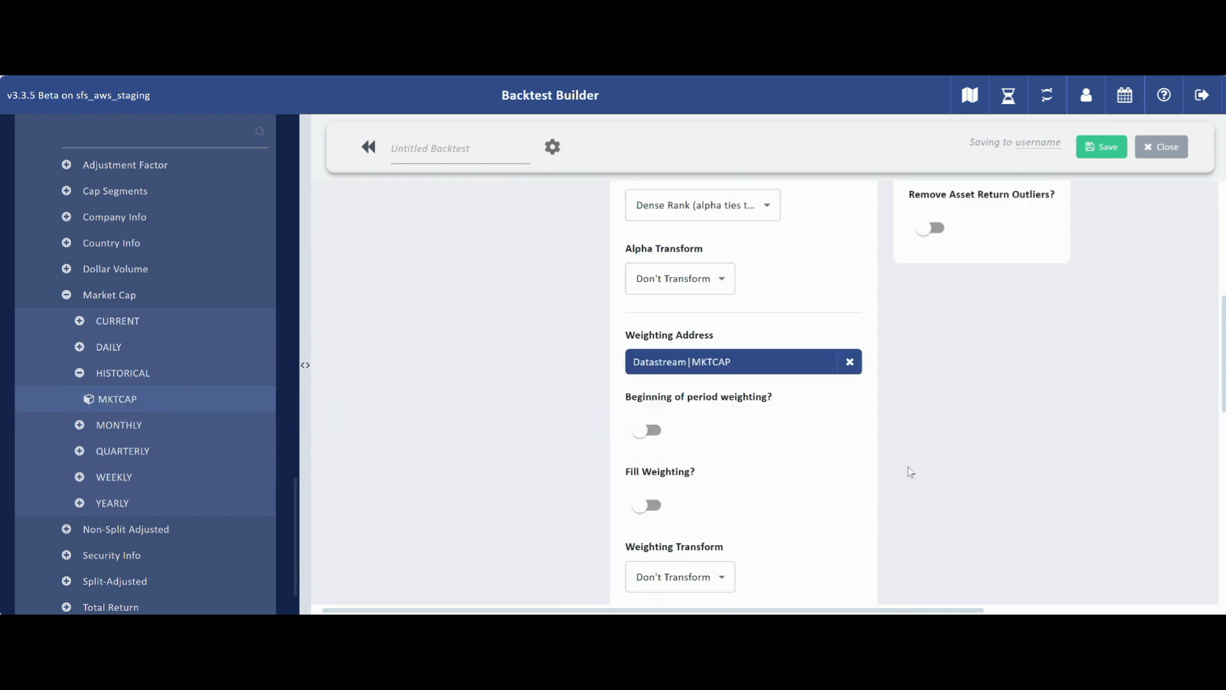
{"action": "scroll", "coordinate": [911, 472], "scroll_direction": "down", "scroll_amount": 2}
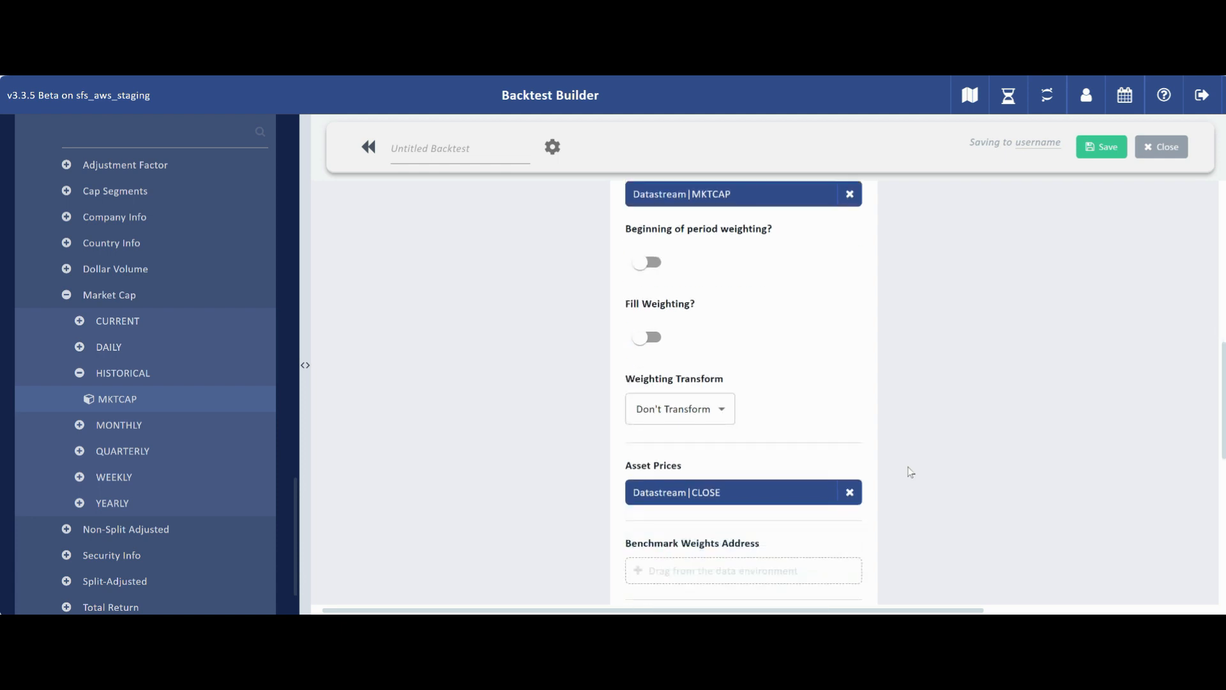
{"action": "scroll", "coordinate": [838, 429], "scroll_direction": "down", "scroll_amount": 3}
{"action": "scroll", "coordinate": [838, 429], "scroll_direction": "down", "scroll_amount": 2}
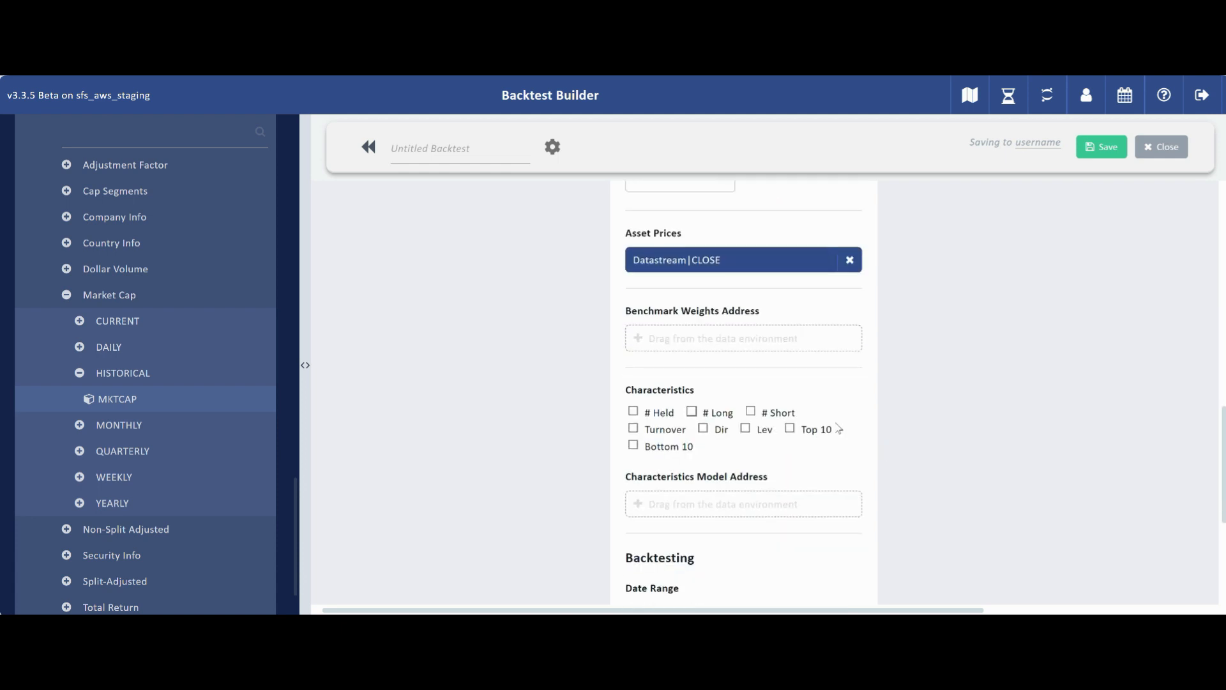
{"action": "scroll", "coordinate": [839, 429], "scroll_direction": "down", "scroll_amount": 3}
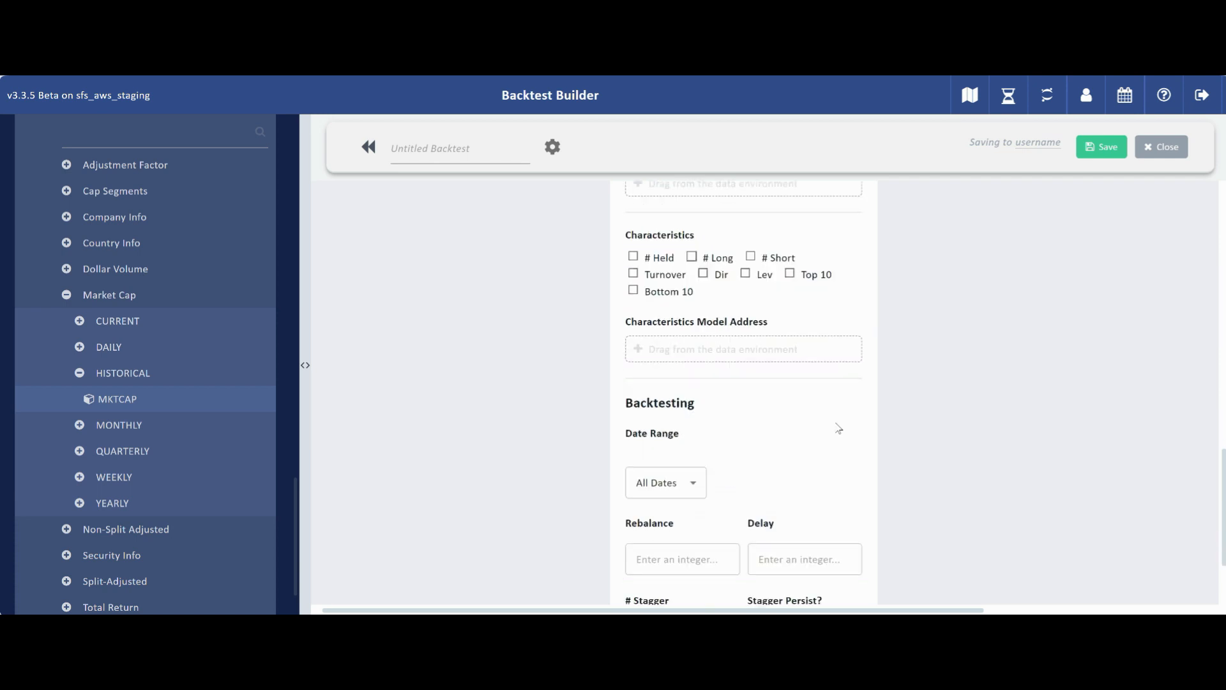
{"action": "scroll", "coordinate": [839, 428], "scroll_direction": "down", "scroll_amount": 2}
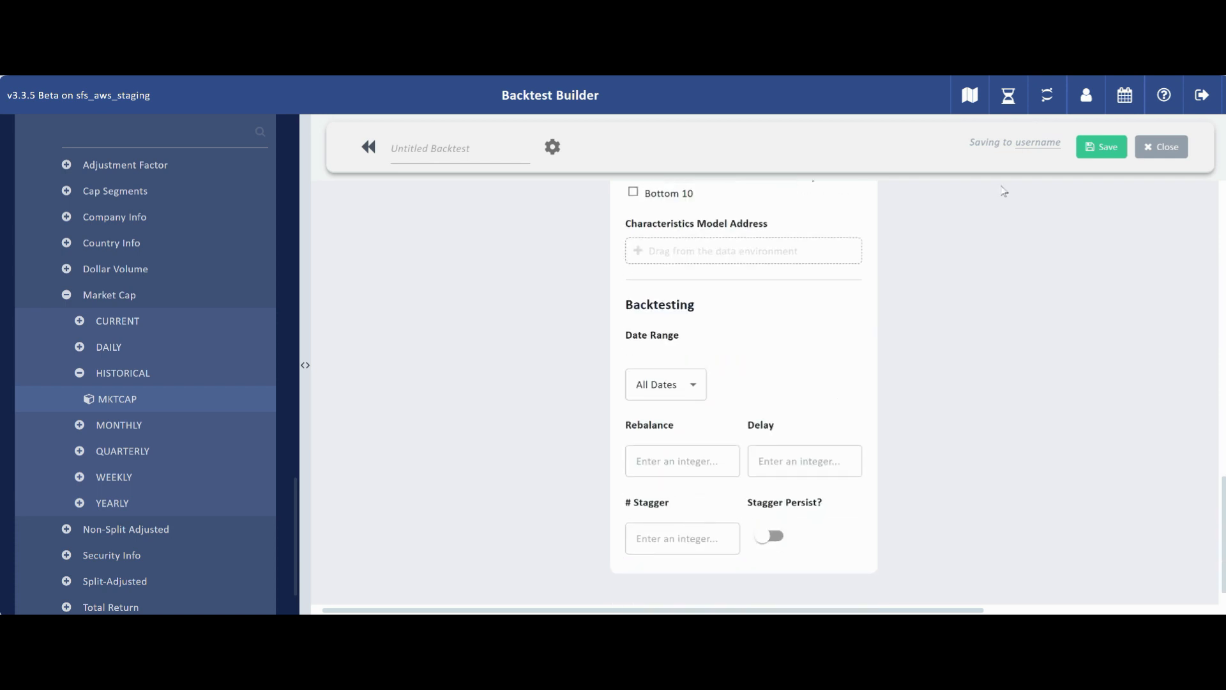
{"action": "scroll", "coordinate": [937, 362], "scroll_direction": "up", "scroll_amount": 5}
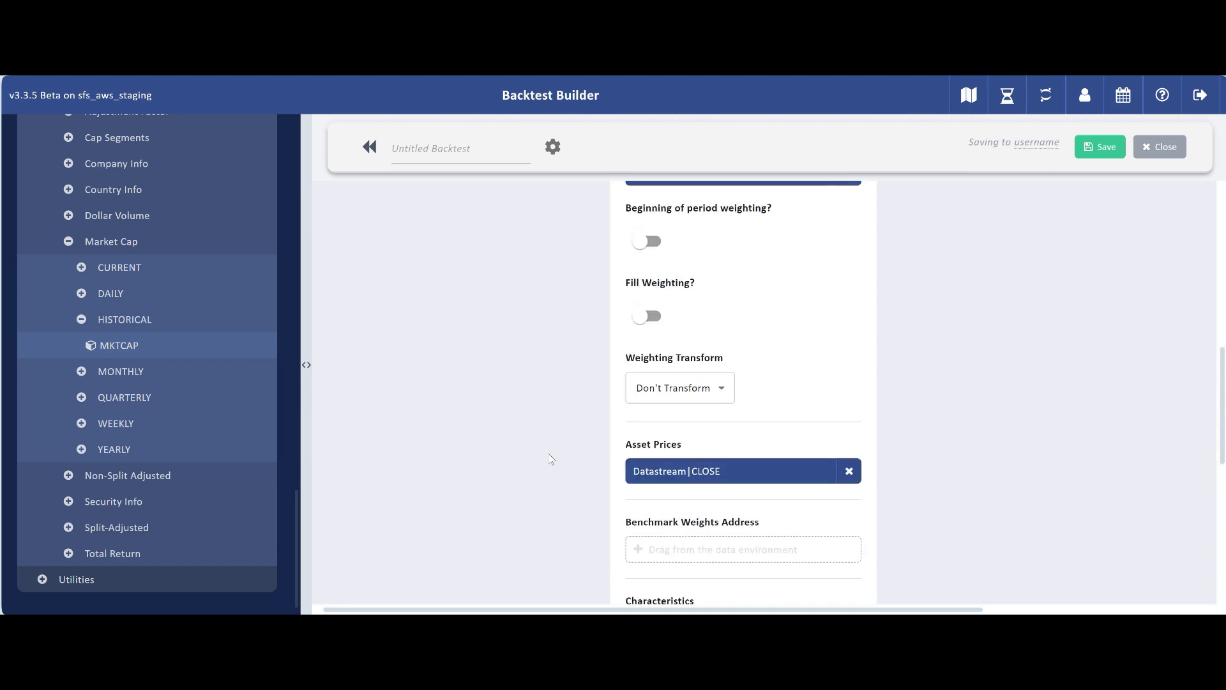
{"action": "scroll", "coordinate": [175, 260], "scroll_direction": "up", "scroll_amount": 7}
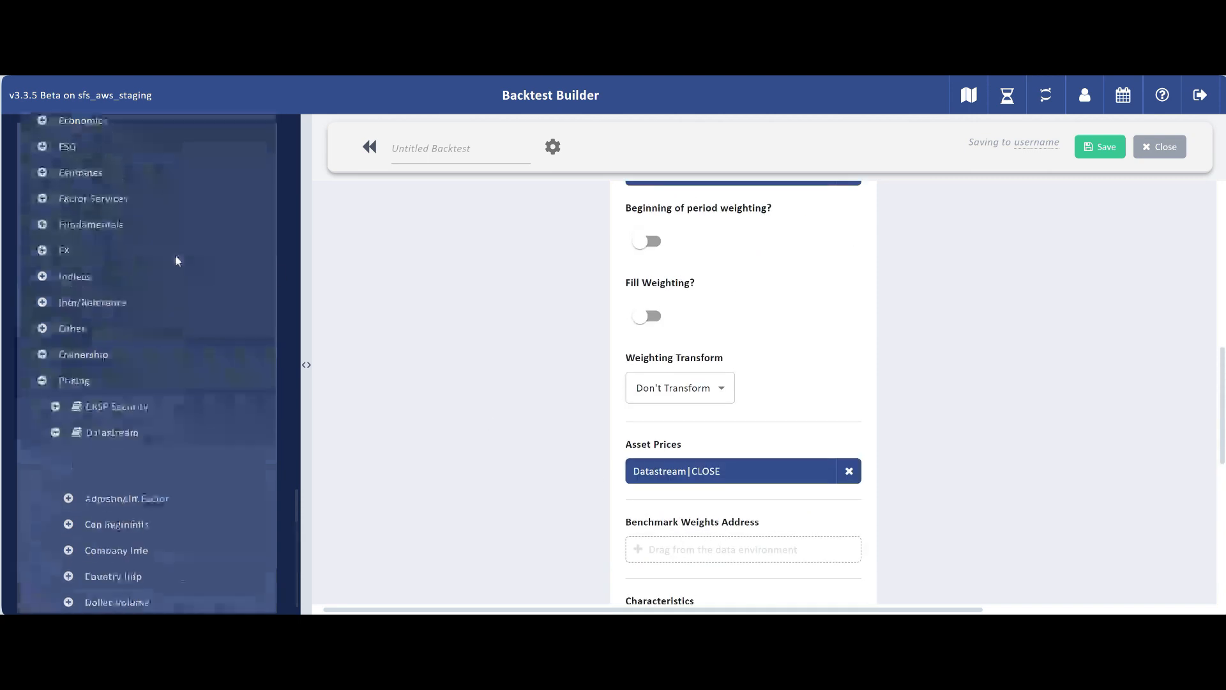
Step: Set the Benchmark Weights Address to TRXFLDUST_WT_M from Indices, TR Indices, United States, All Sectors, Total Return, MONTHLY
{"action": "left_click", "coordinate": [42, 276]}
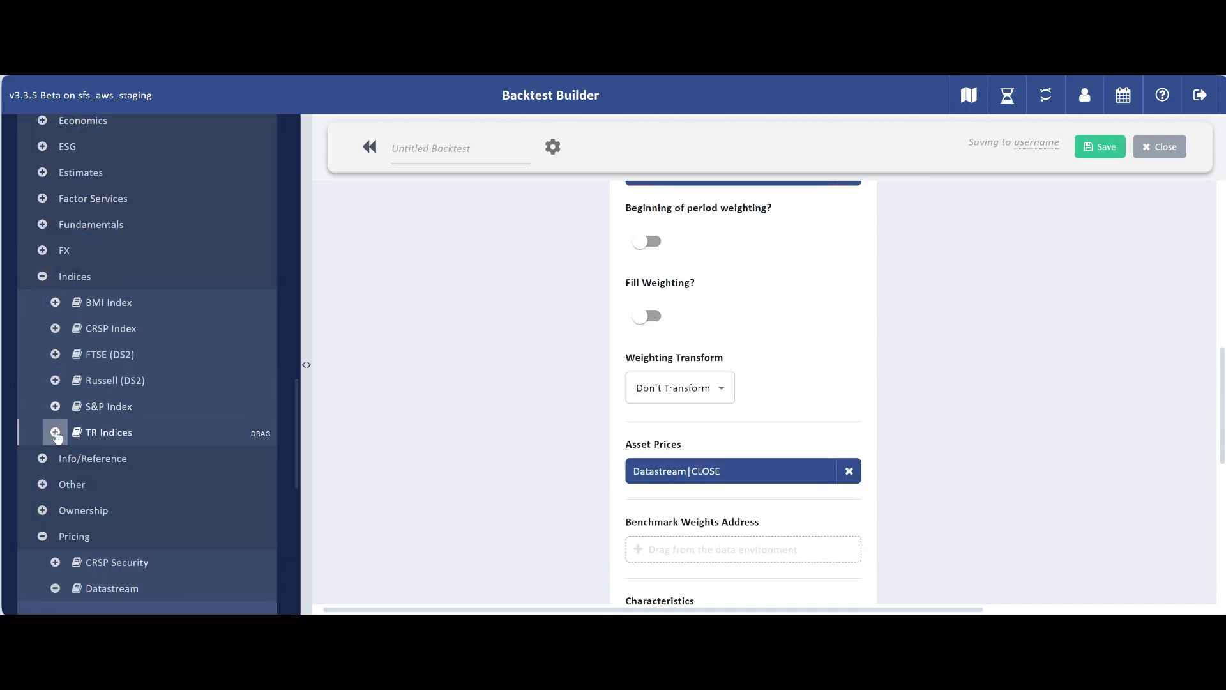
{"action": "left_click", "coordinate": [55, 432]}
{"action": "scroll", "coordinate": [202, 441], "scroll_direction": "down", "scroll_amount": 12}
{"action": "scroll", "coordinate": [168, 465], "scroll_direction": "down", "scroll_amount": 10}
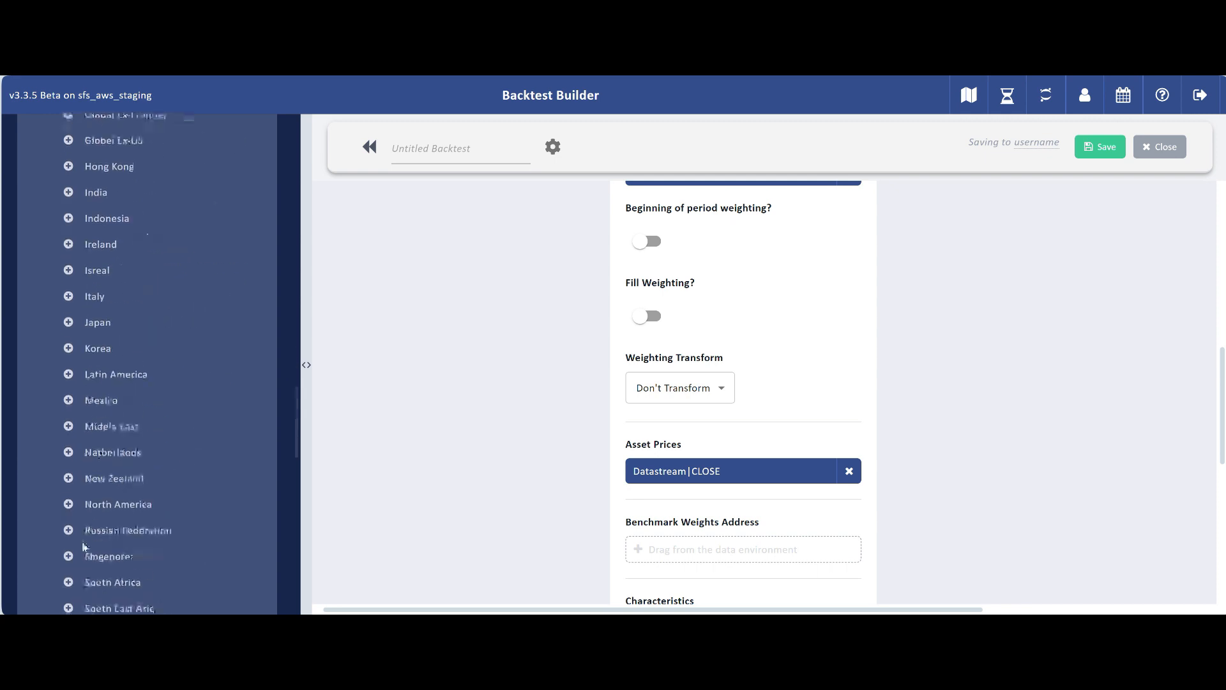
{"action": "left_click", "coordinate": [121, 484]}
{"action": "scroll", "coordinate": [120, 486], "scroll_direction": "down", "scroll_amount": 3}
{"action": "left_click", "coordinate": [81, 352]}
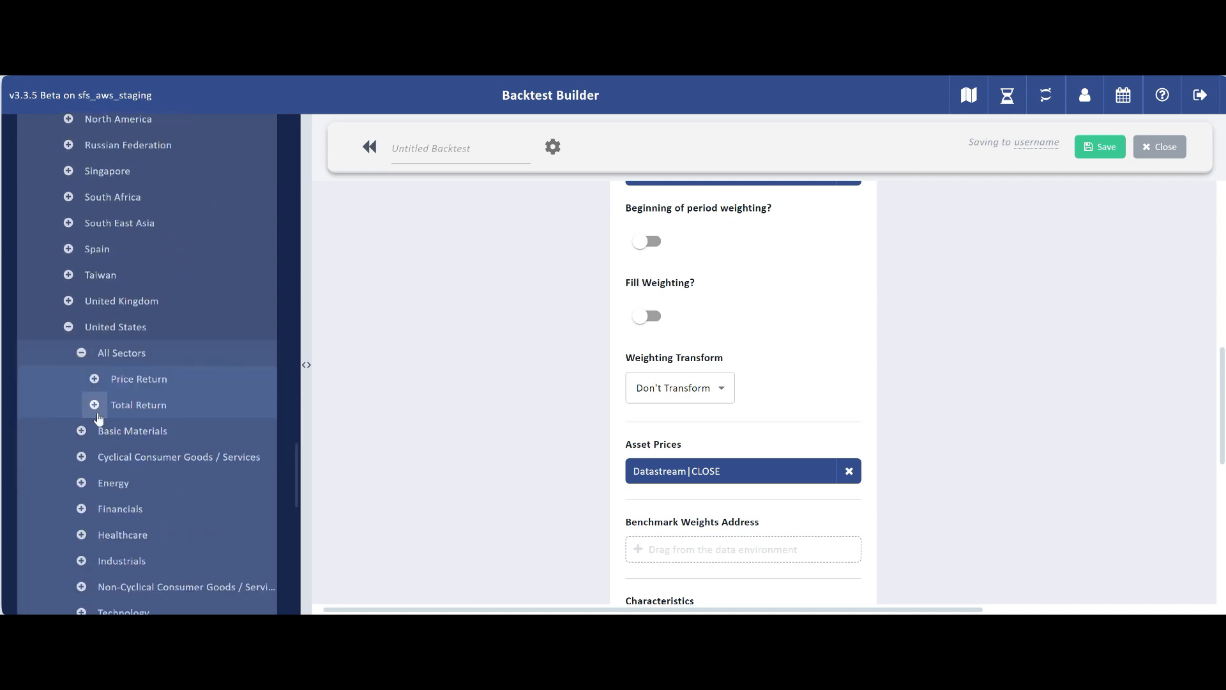
{"action": "left_click", "coordinate": [94, 403]}
{"action": "left_click", "coordinate": [176, 479]}
{"action": "scroll", "coordinate": [174, 471], "scroll_direction": "down", "scroll_amount": 3}
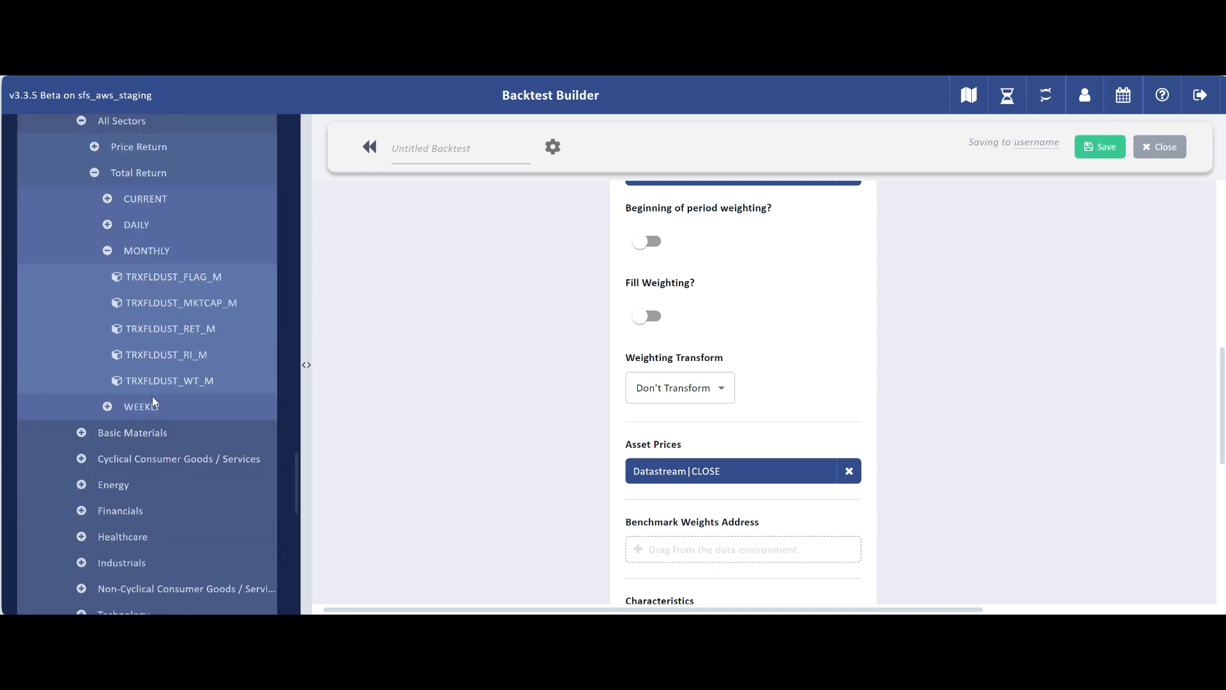
{"action": "left_click_drag", "start_coordinate": [165, 381], "coordinate": [754, 548]}
{"action": "scroll", "coordinate": [754, 548], "scroll_direction": "down", "scroll_amount": 5}
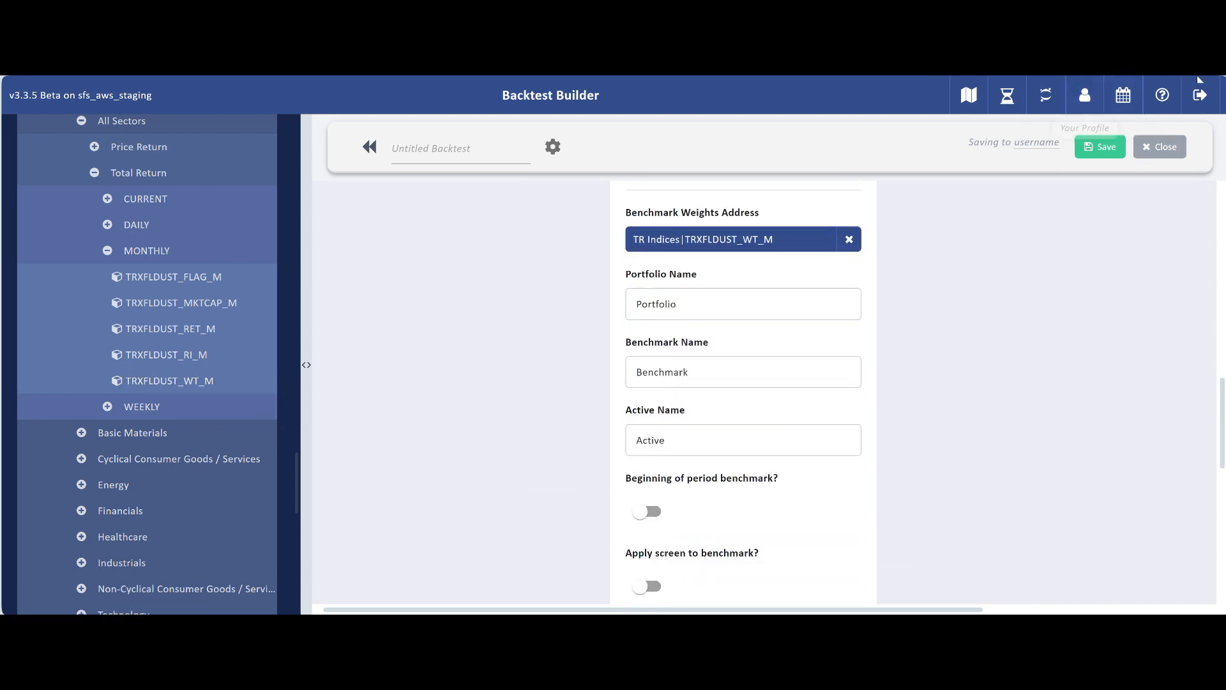
Step: Name the portfolio Momentum and the benchmark US Core
{"action": "left_click_drag", "start_coordinate": [686, 303], "coordinate": [614, 308]}
{"action": "key", "text": "BackSpace"}
{"action": "type", "text": "Momentum"}
{"action": "key", "text": "Tab"}
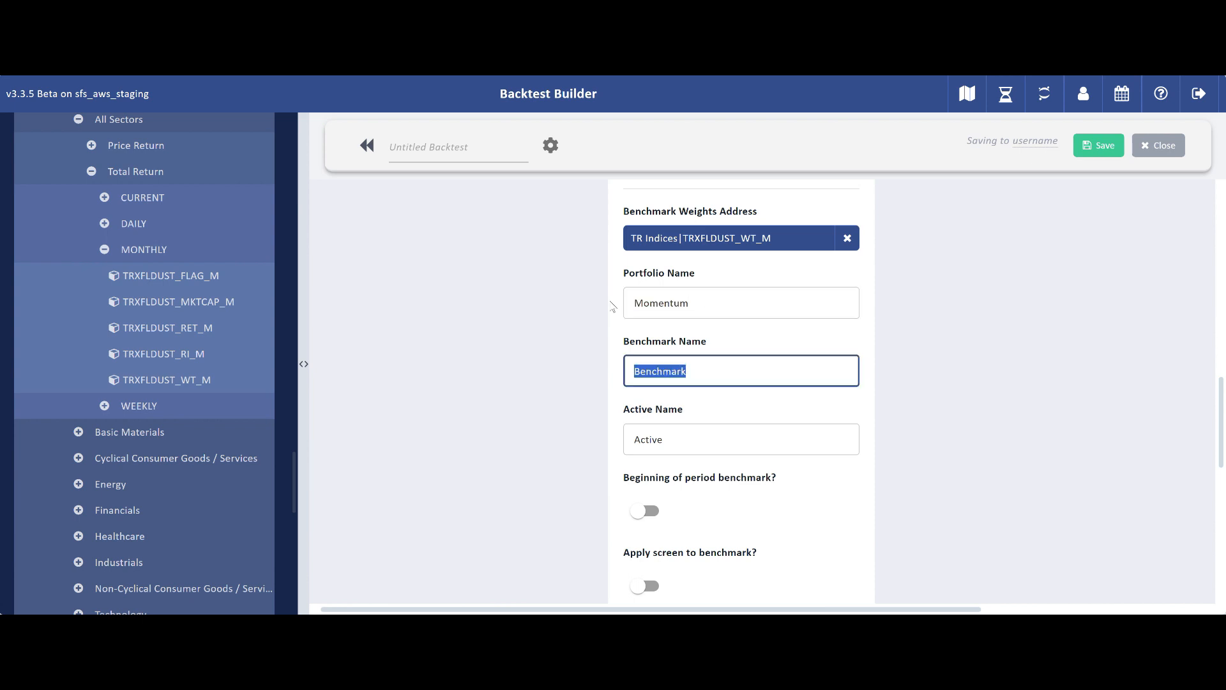
{"action": "type", "text": "US Core"}
{"action": "left_click", "coordinate": [869, 409]}
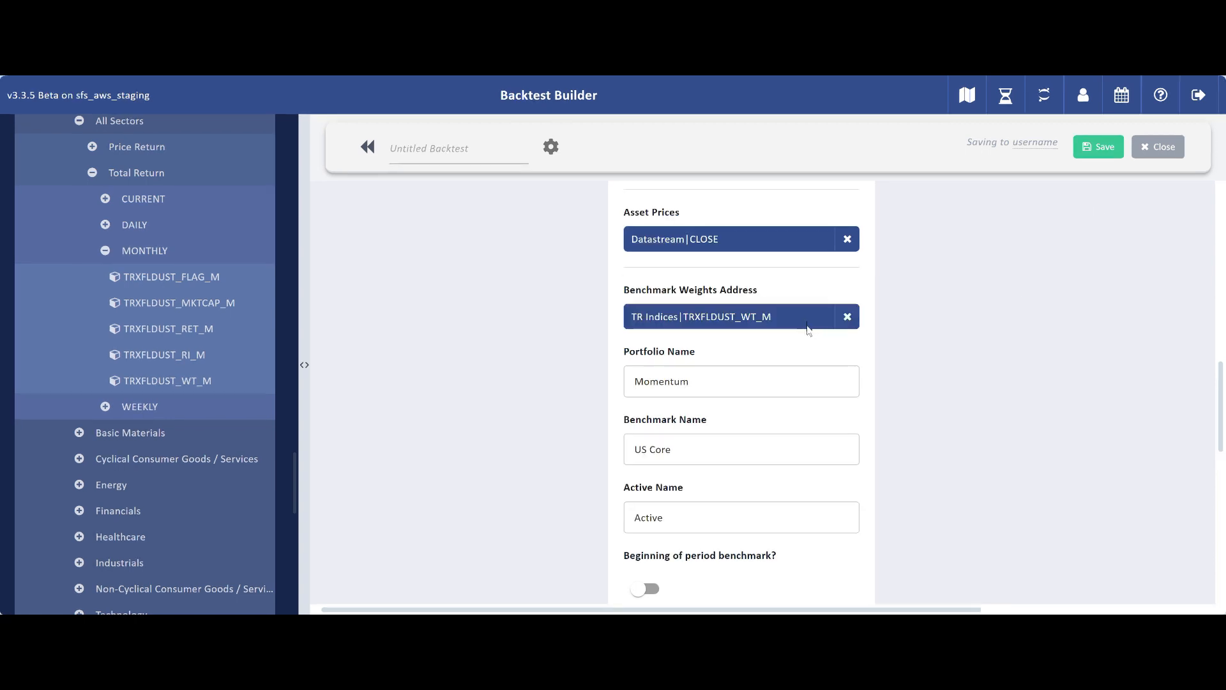
Step: Set the backtesting date range to trailing 20 years
{"action": "scroll", "coordinate": [880, 362], "scroll_direction": "down", "scroll_amount": 5}
{"action": "left_click", "coordinate": [664, 383]}
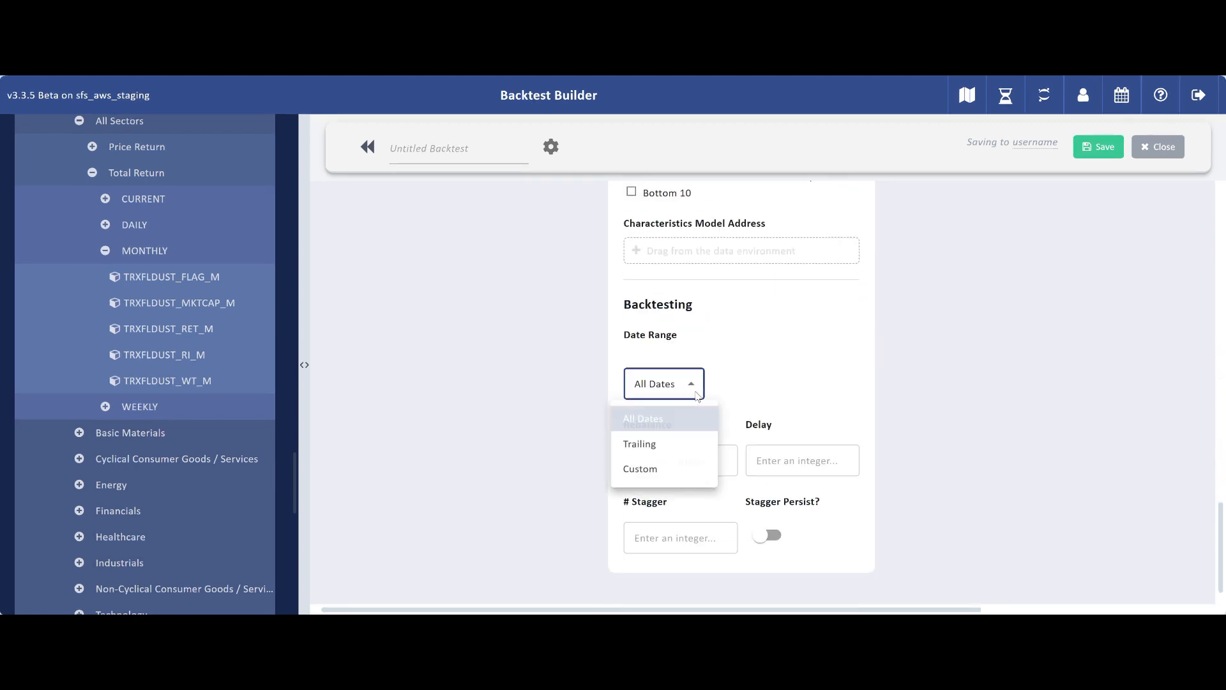
{"action": "left_click", "coordinate": [639, 442]}
{"action": "double_click", "coordinate": [738, 388]}
{"action": "type", "text": "2"}
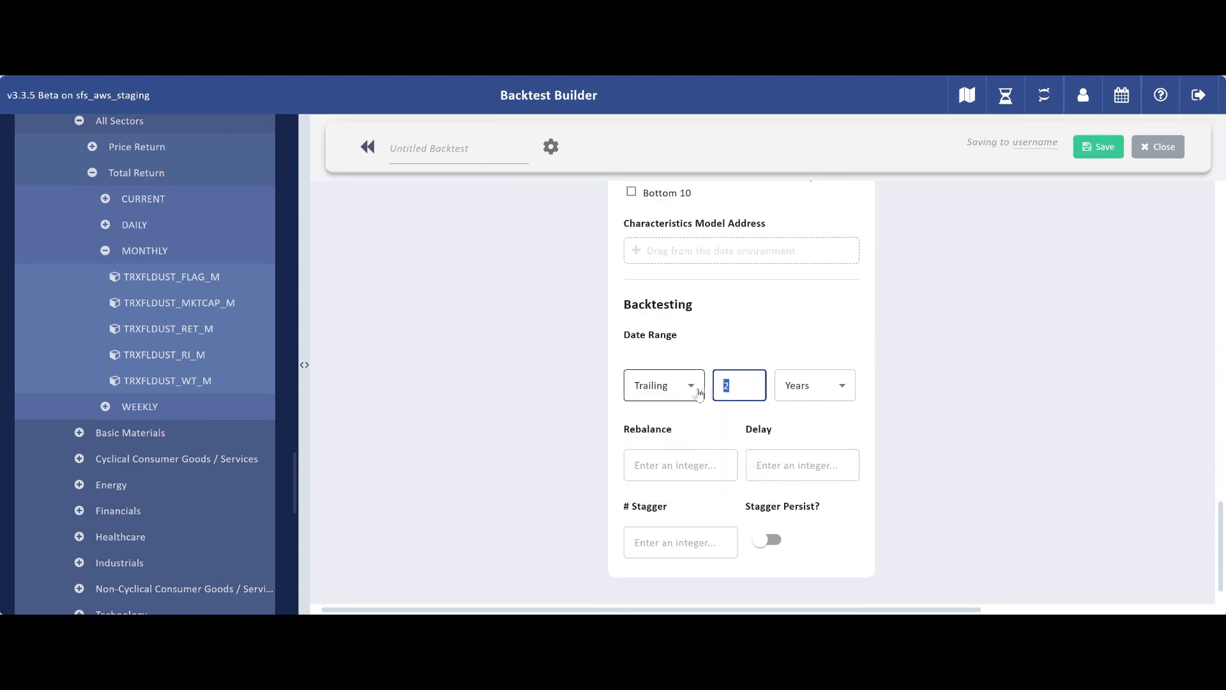
{"action": "left_click", "coordinate": [841, 385]}
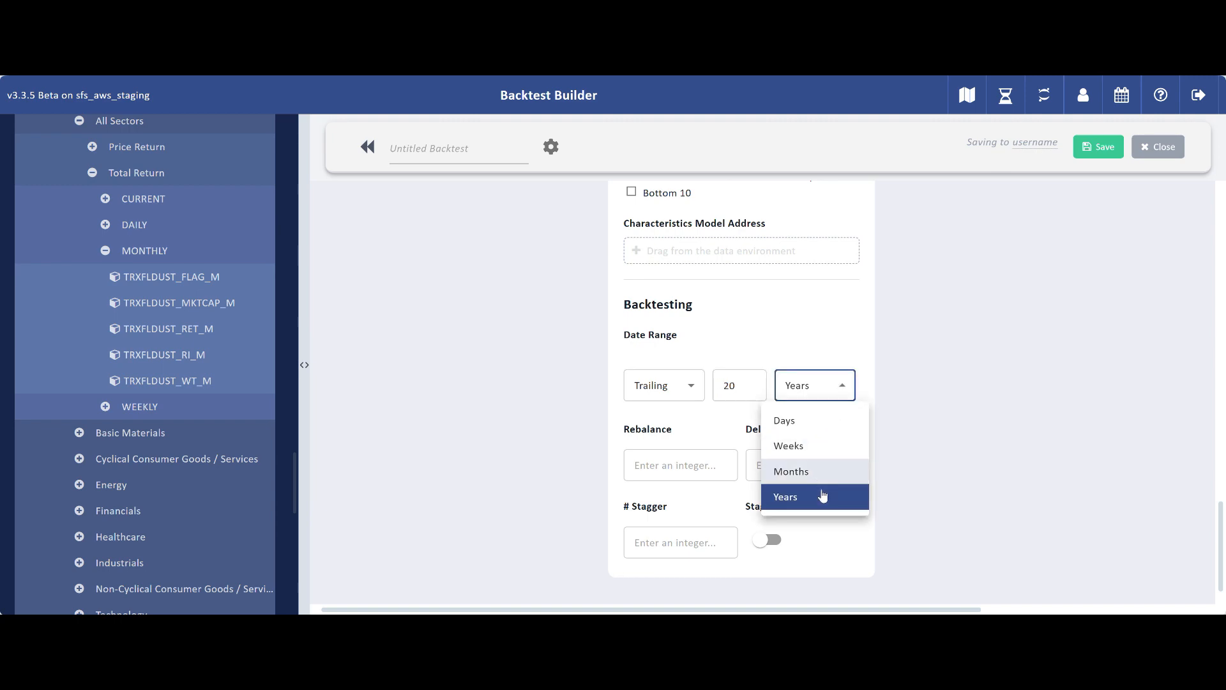
{"action": "left_click", "coordinate": [922, 420]}
Step: Enable Remove Asset Return Outliers and tick Maximum Drawdown under RETS in Historical Summaries
{"action": "scroll", "coordinate": [1021, 461], "scroll_direction": "up", "scroll_amount": 20}
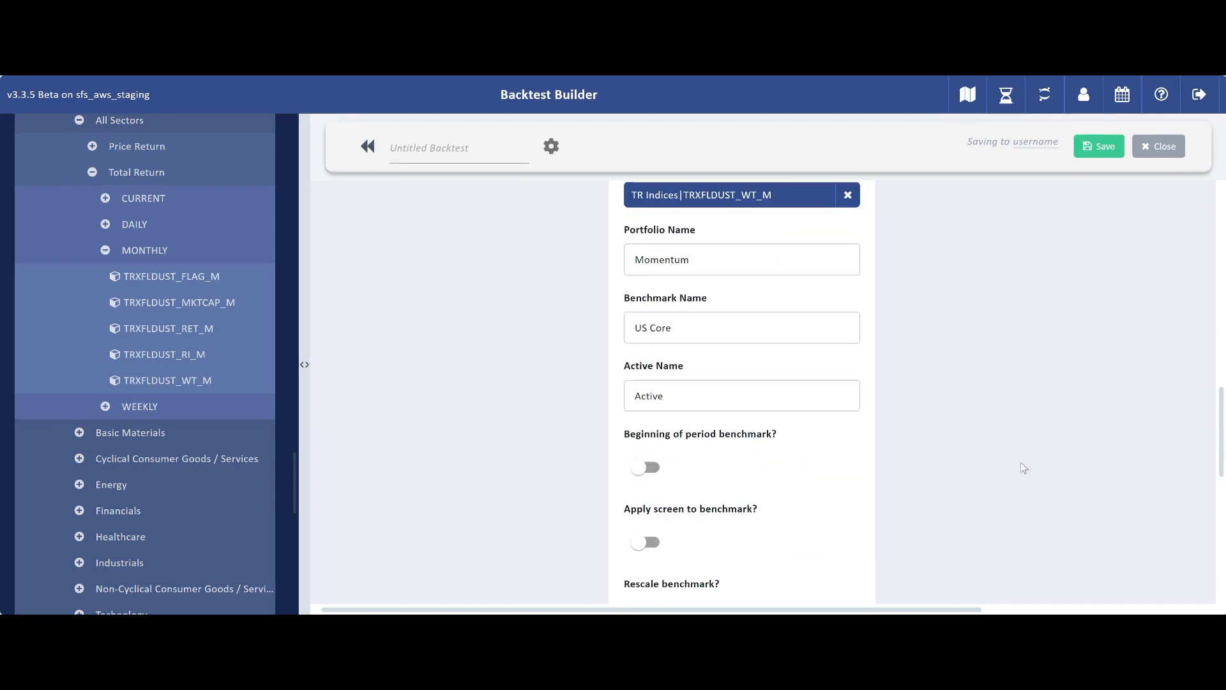
{"action": "left_click_drag", "start_coordinate": [928, 611], "coordinate": [1075, 610]}
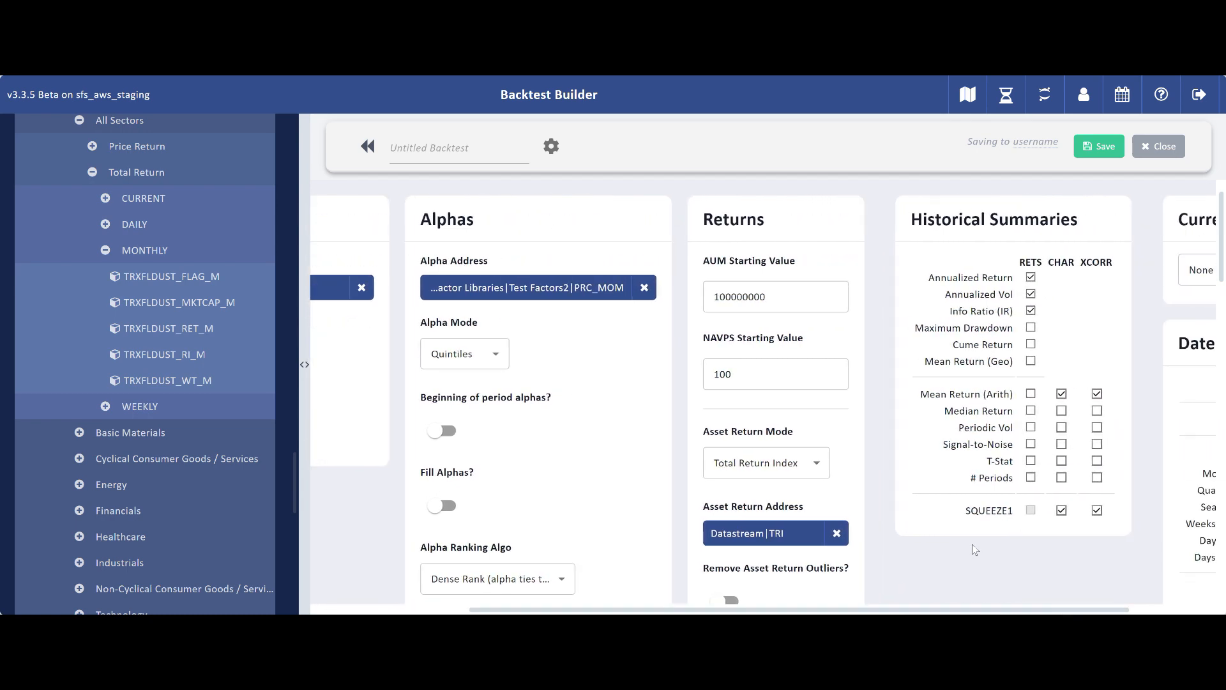
{"action": "scroll", "coordinate": [973, 544], "scroll_direction": "down", "scroll_amount": 1}
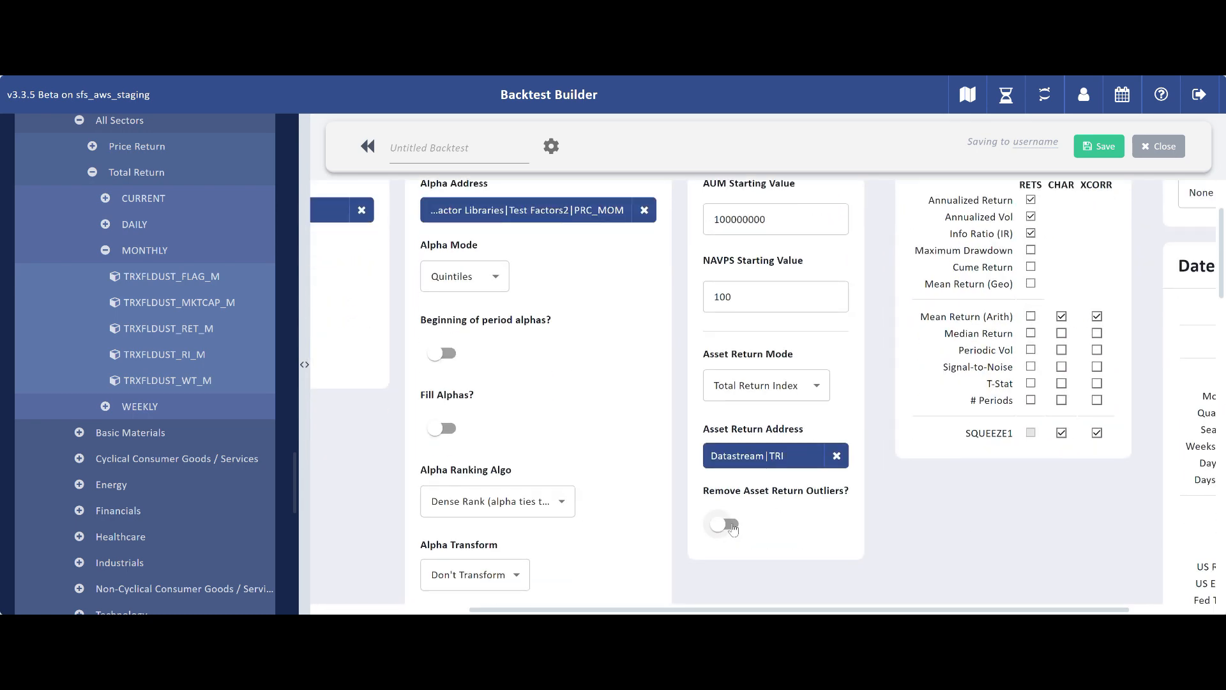
{"action": "scroll", "coordinate": [1073, 299], "scroll_direction": "up", "scroll_amount": 1}
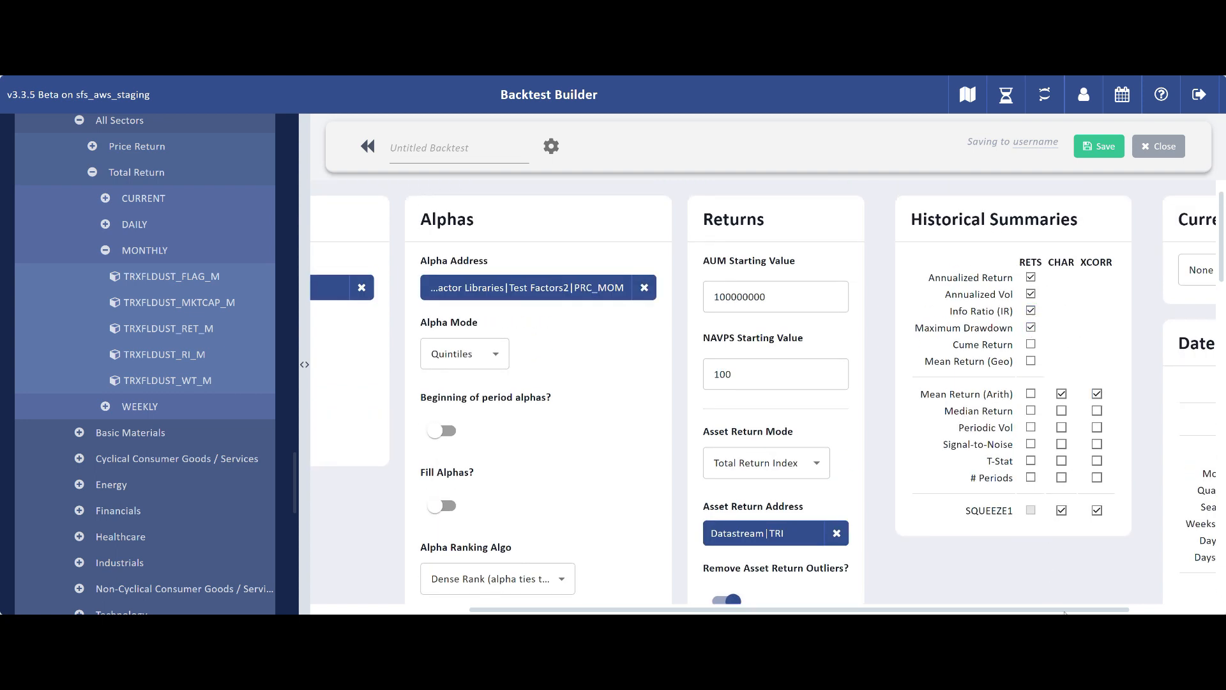
{"action": "scroll", "coordinate": [1065, 612], "scroll_direction": "right", "scroll_amount": 3}
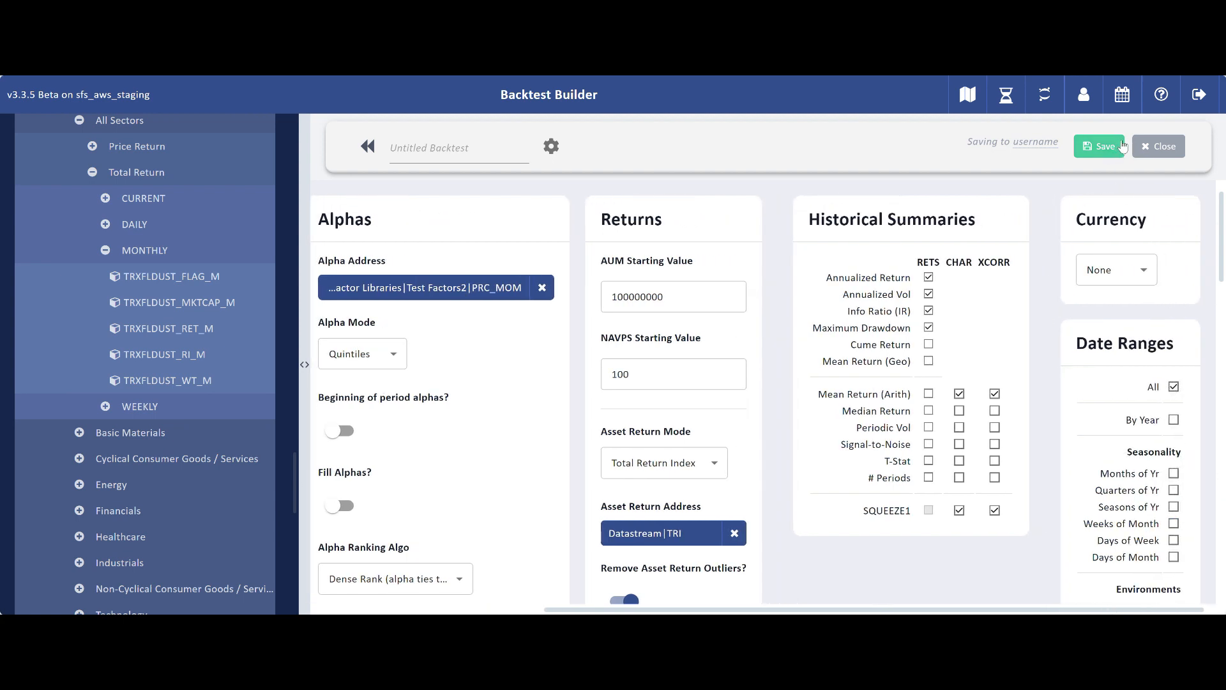
Step: Name the backtest Sample Backtest Demo
{"action": "left_click", "coordinate": [430, 146]}
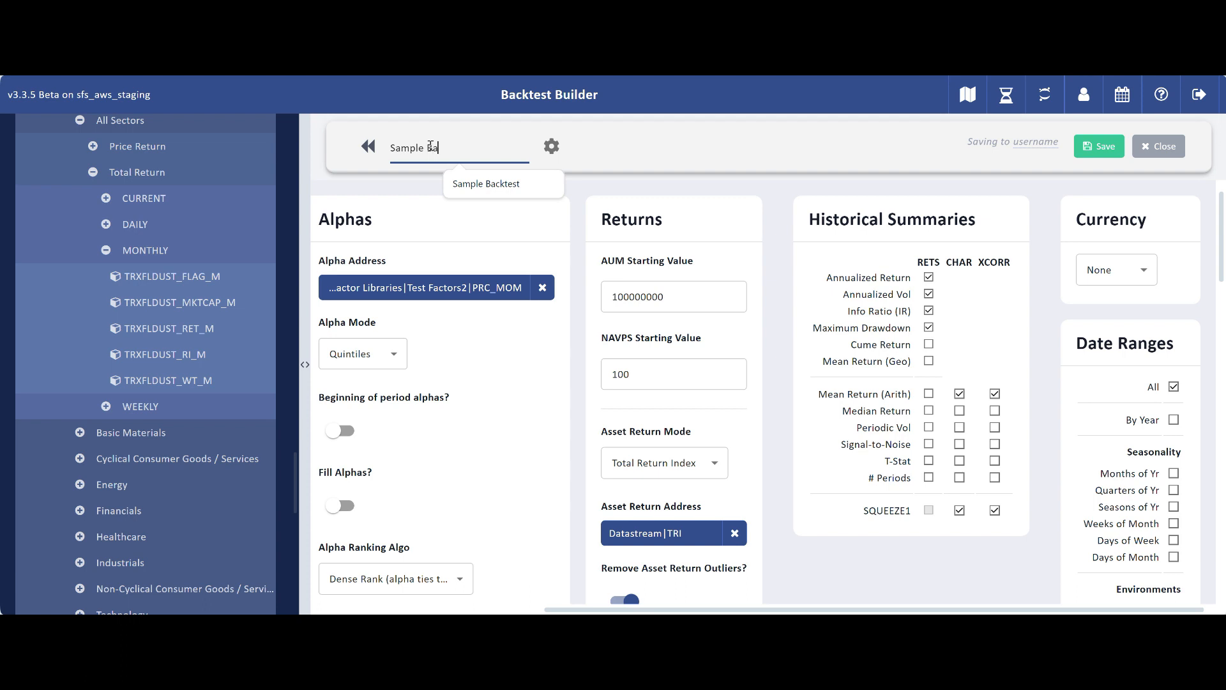
{"action": "type", "text": "Sample Backtest Demo"}
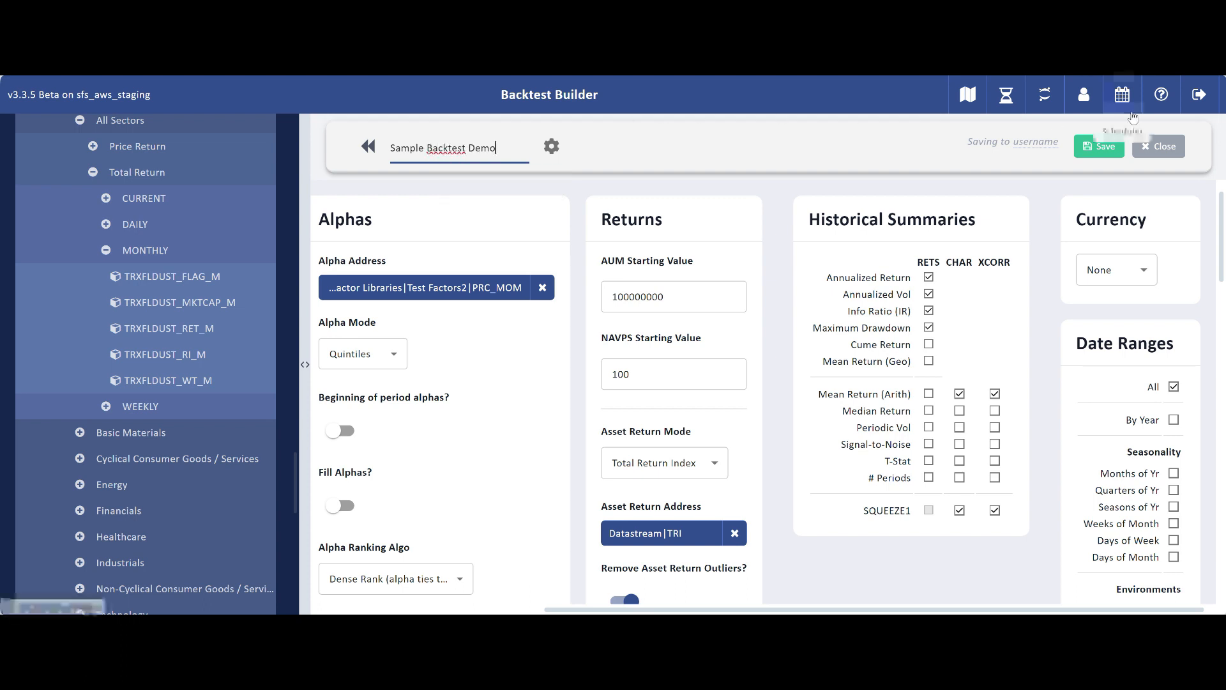
Step: Save the Sample Backtest Demo backtest and close the builder
{"action": "left_click", "coordinate": [1095, 152]}
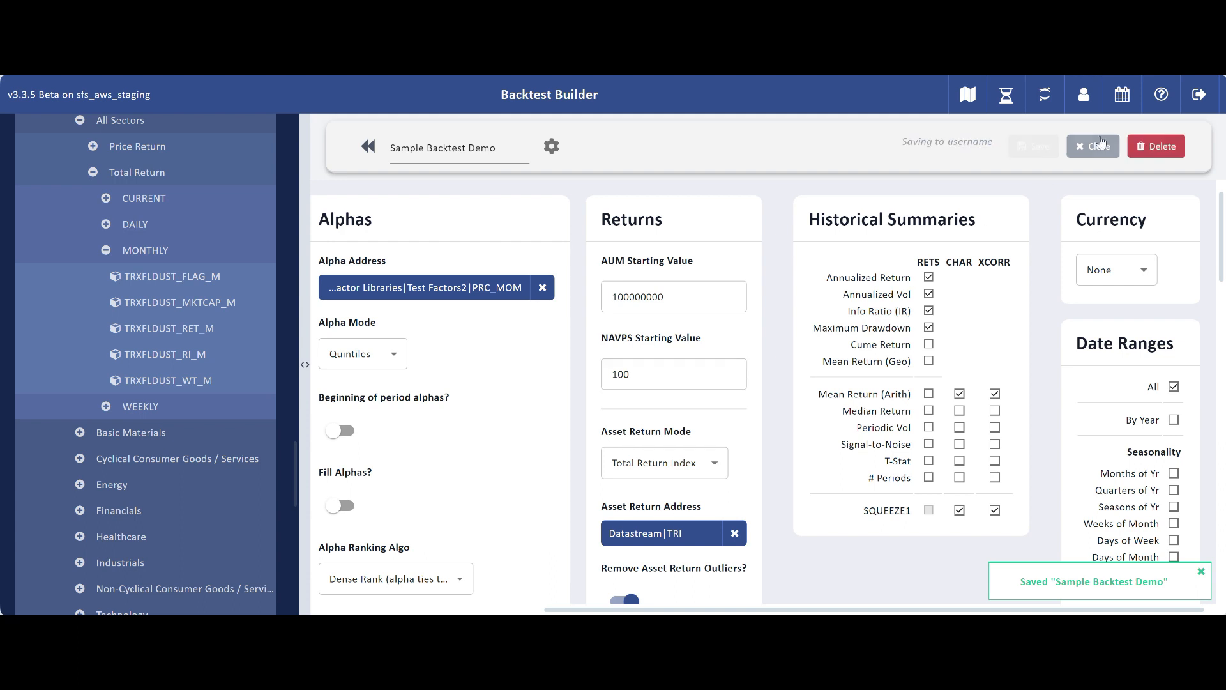
{"action": "left_click", "coordinate": [1098, 147]}
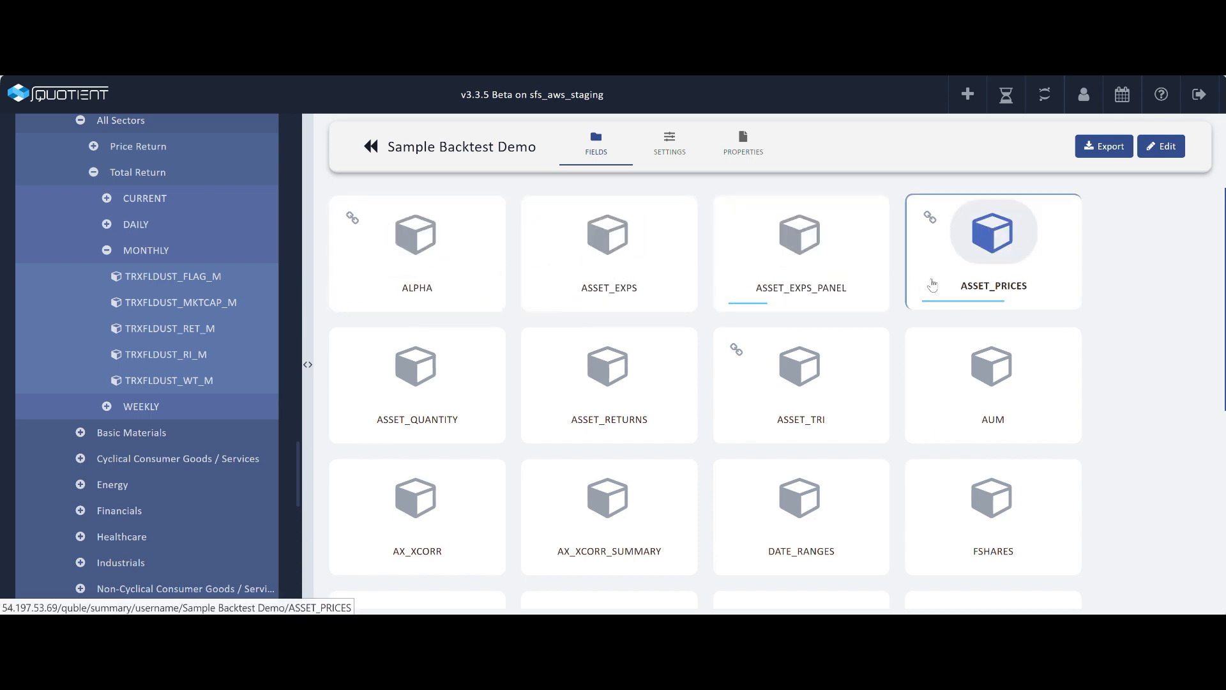
Step: Browse the backtest's fields and open NAVPS to review its chart and table of portfolio values
{"action": "scroll", "coordinate": [933, 284], "scroll_direction": "down", "scroll_amount": 1}
{"action": "scroll", "coordinate": [934, 289], "scroll_direction": "down", "scroll_amount": 2}
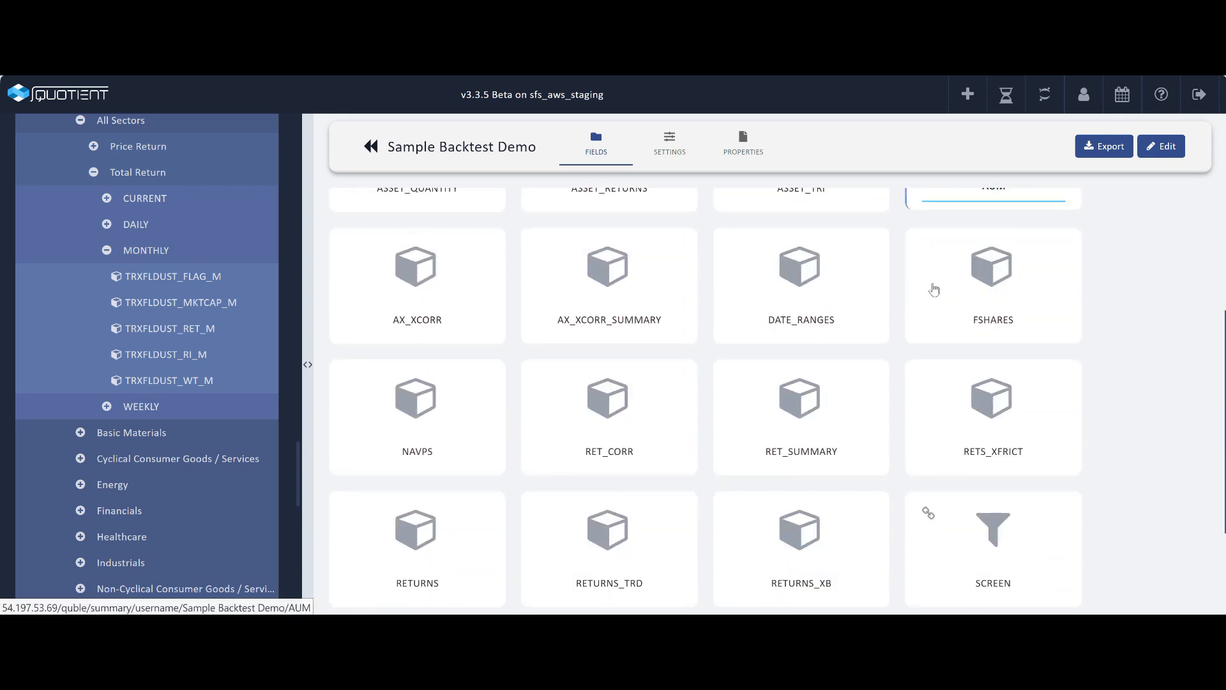
{"action": "scroll", "coordinate": [934, 289], "scroll_direction": "down", "scroll_amount": 2}
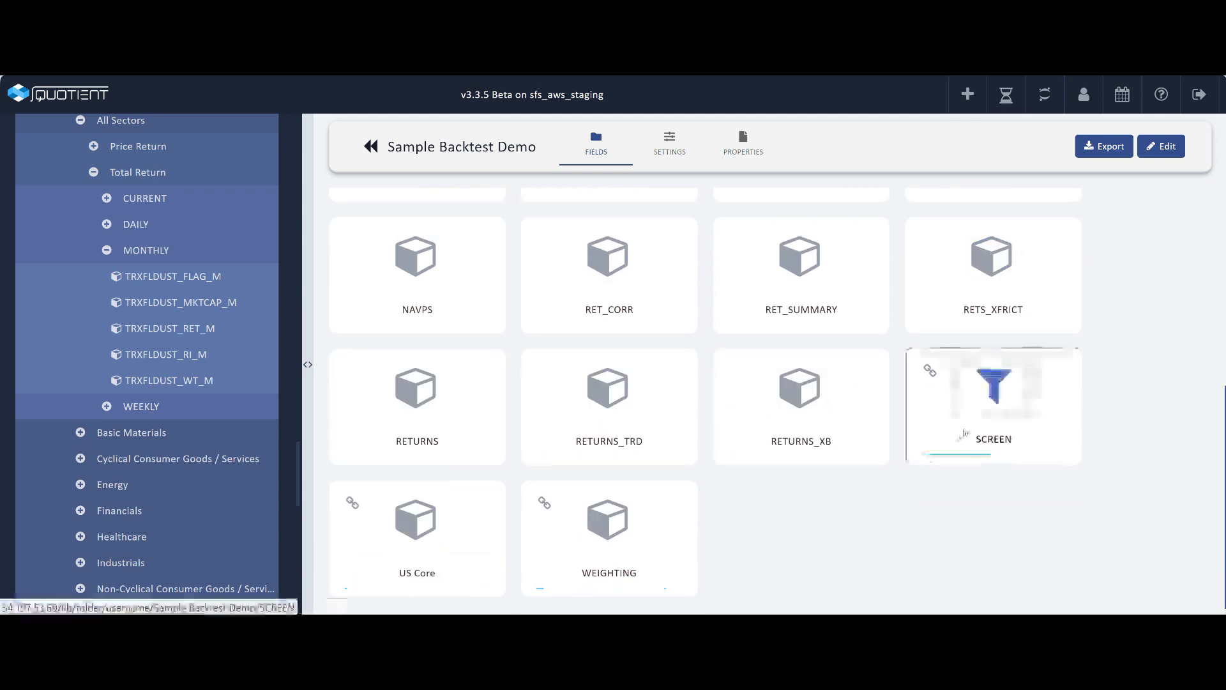
{"action": "scroll", "coordinate": [964, 433], "scroll_direction": "up", "scroll_amount": 1}
{"action": "scroll", "coordinate": [964, 433], "scroll_direction": "up", "scroll_amount": 4}
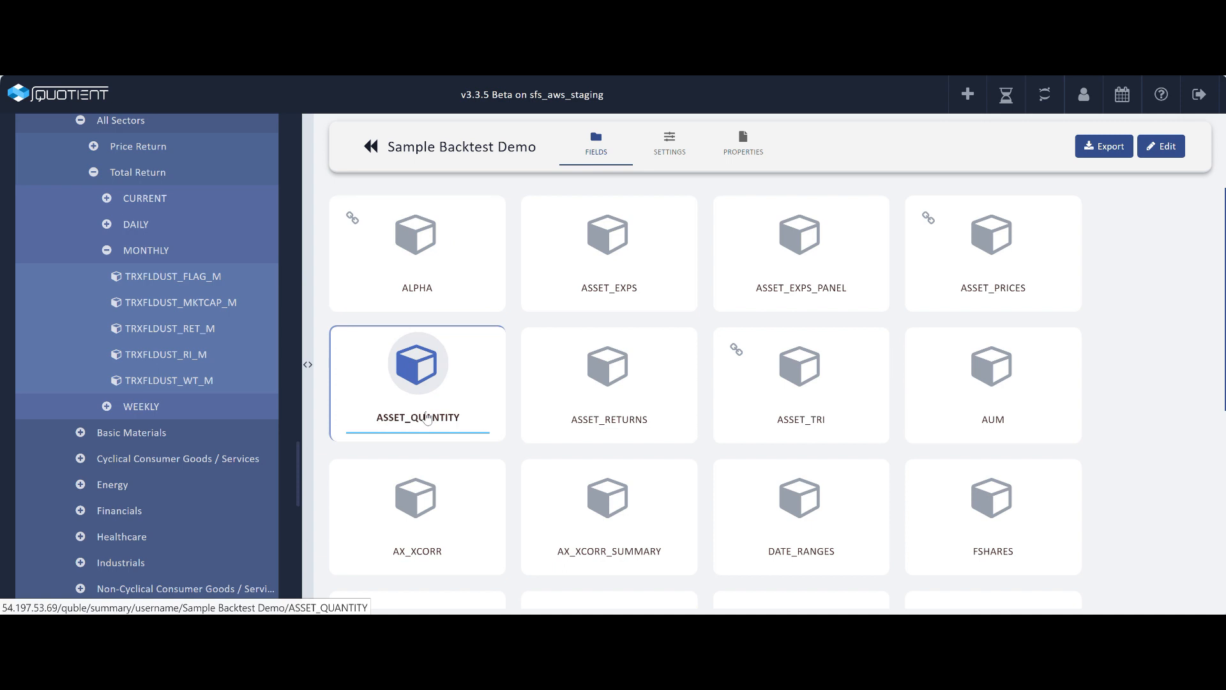
{"action": "scroll", "coordinate": [496, 417], "scroll_direction": "down", "scroll_amount": 4}
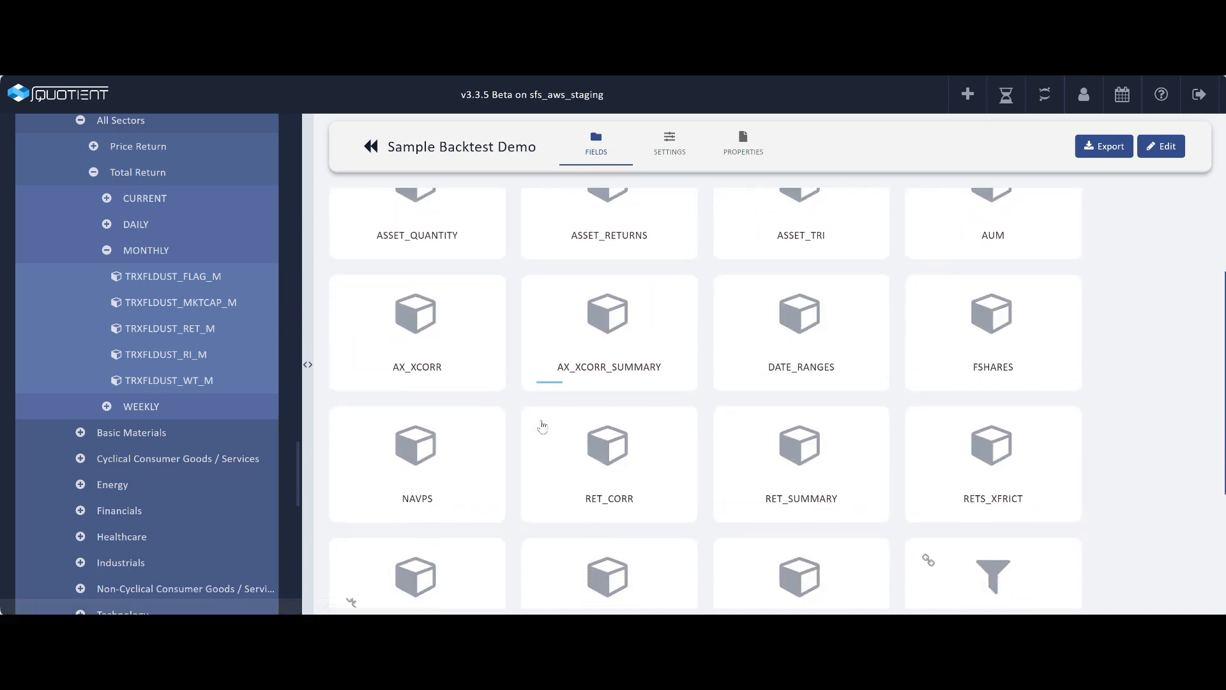
{"action": "scroll", "coordinate": [542, 426], "scroll_direction": "down", "scroll_amount": 1}
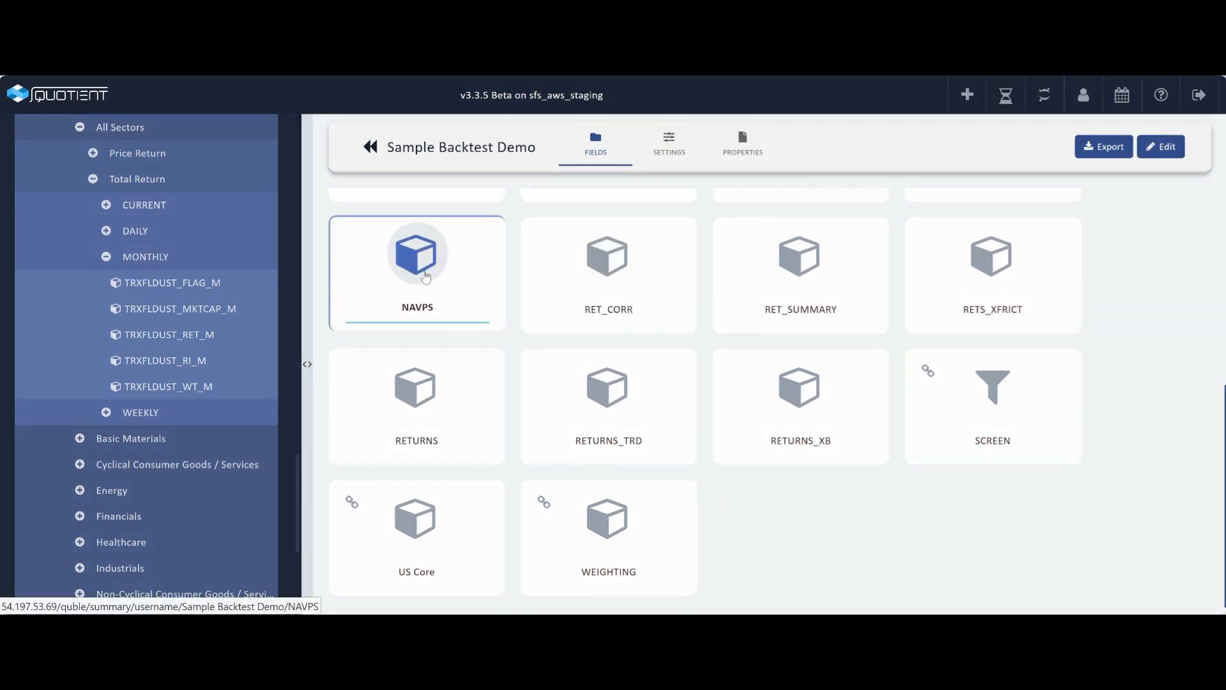
{"action": "left_click", "coordinate": [415, 268]}
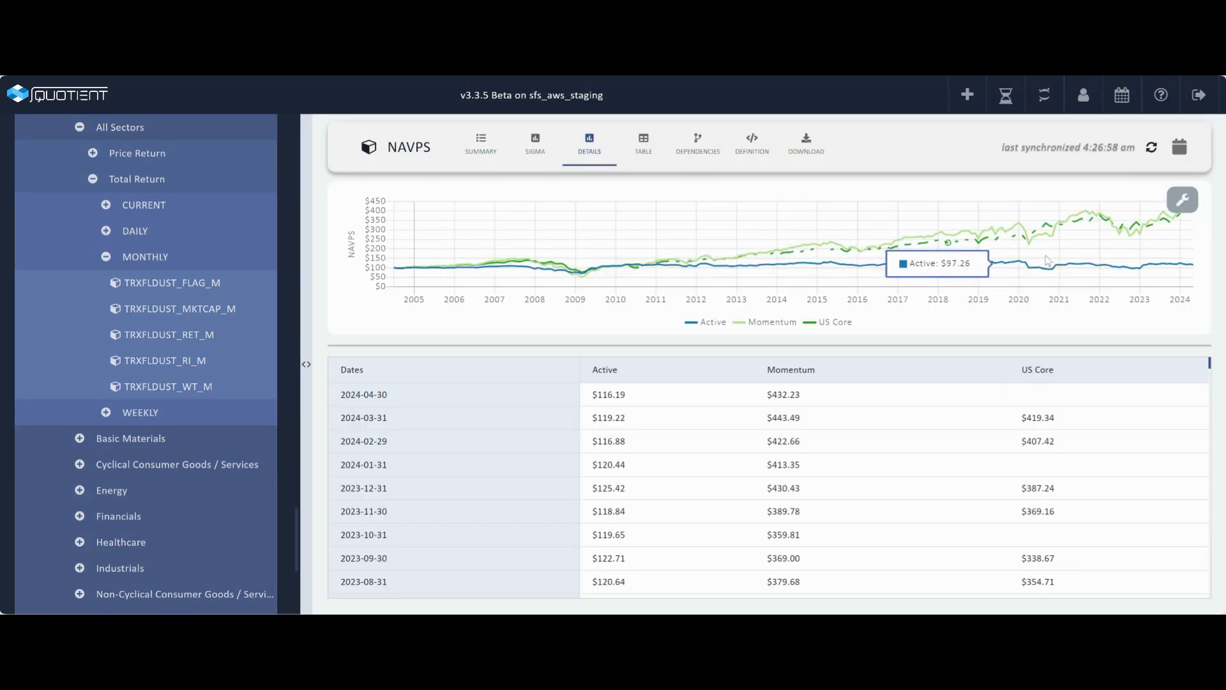
{"action": "scroll", "coordinate": [999, 416], "scroll_direction": "down", "scroll_amount": 15}
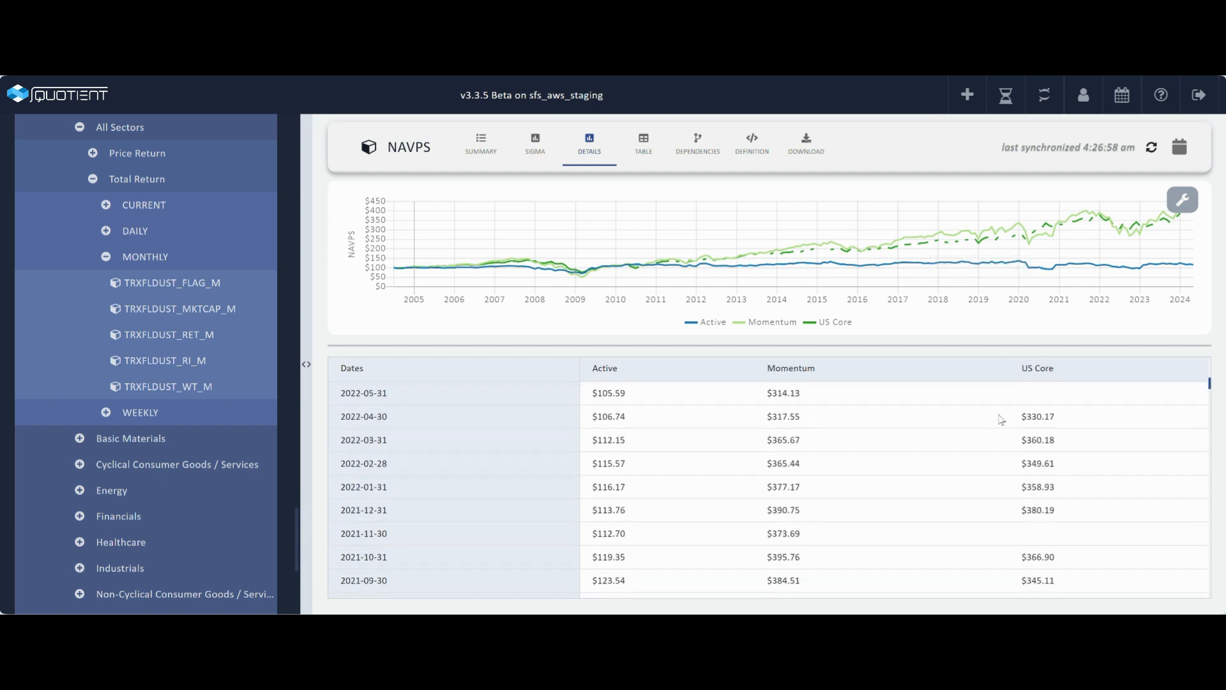
{"action": "scroll", "coordinate": [1001, 420], "scroll_direction": "up", "scroll_amount": 15}
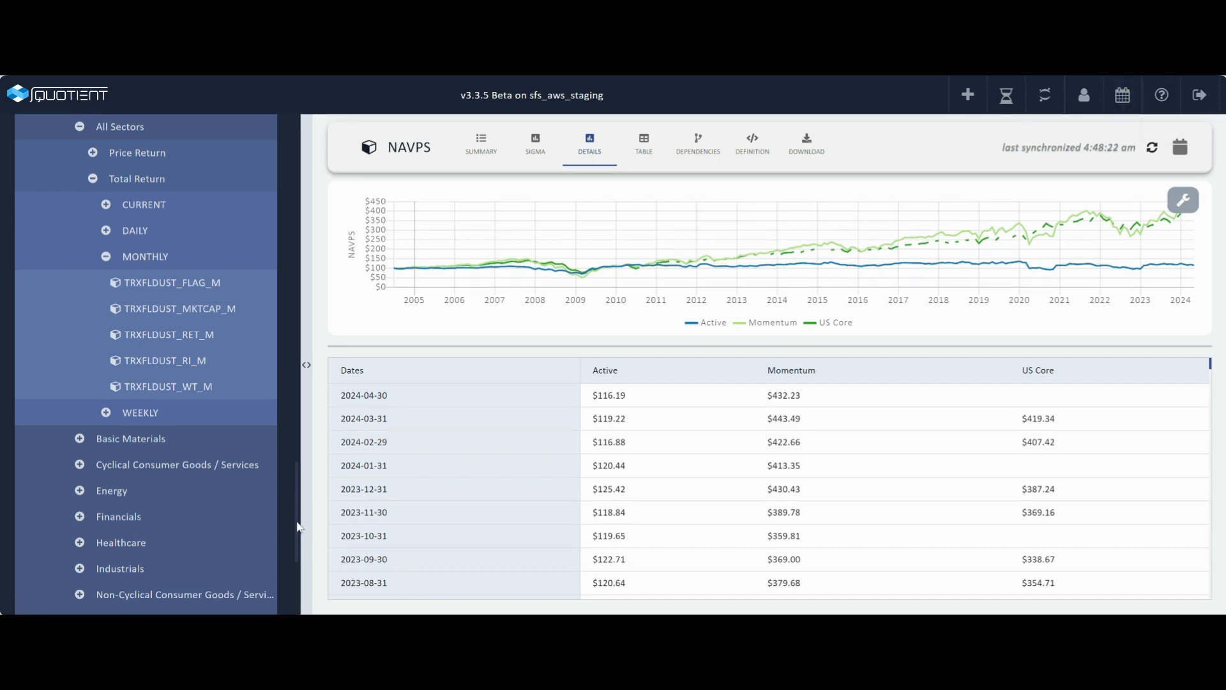
Step: Open the backtest's ASSET_EXPS_PANEL field in table view and scroll through its rows
{"action": "left_click_drag", "start_coordinate": [298, 523], "coordinate": [297, 182]}
{"action": "left_click", "coordinate": [27, 208]}
{"action": "left_click", "coordinate": [41, 390]}
{"action": "scroll", "coordinate": [115, 558], "scroll_direction": "down", "scroll_amount": 8}
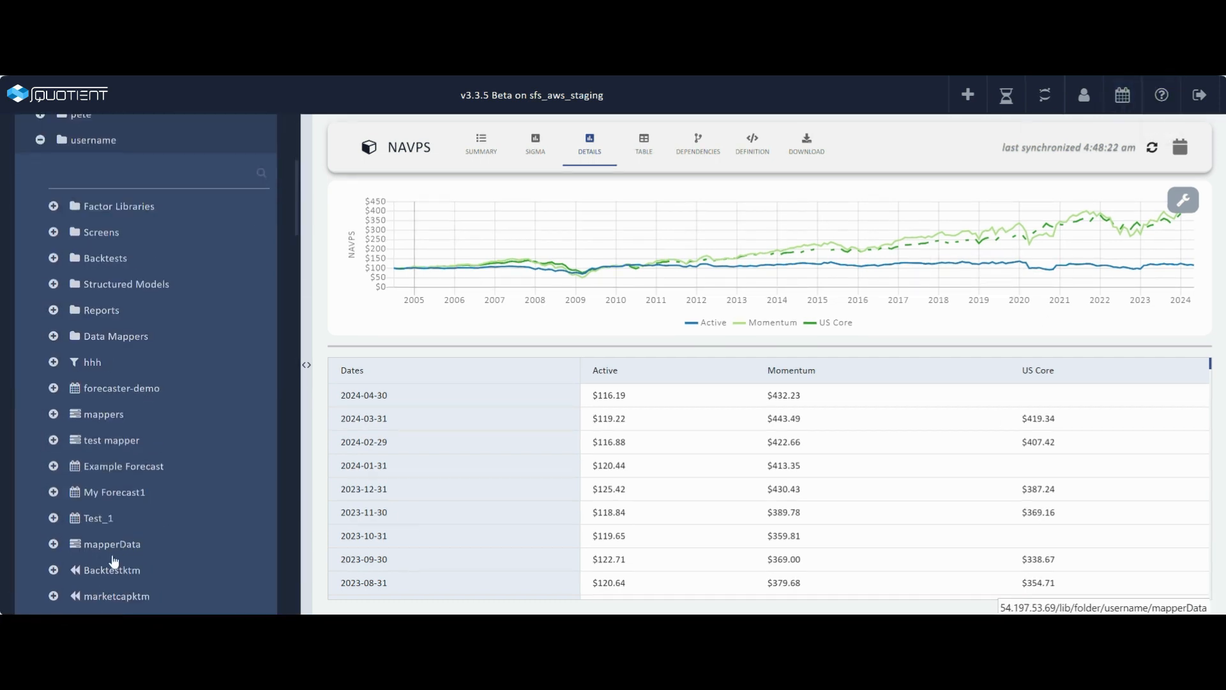
{"action": "left_click", "coordinate": [141, 519]}
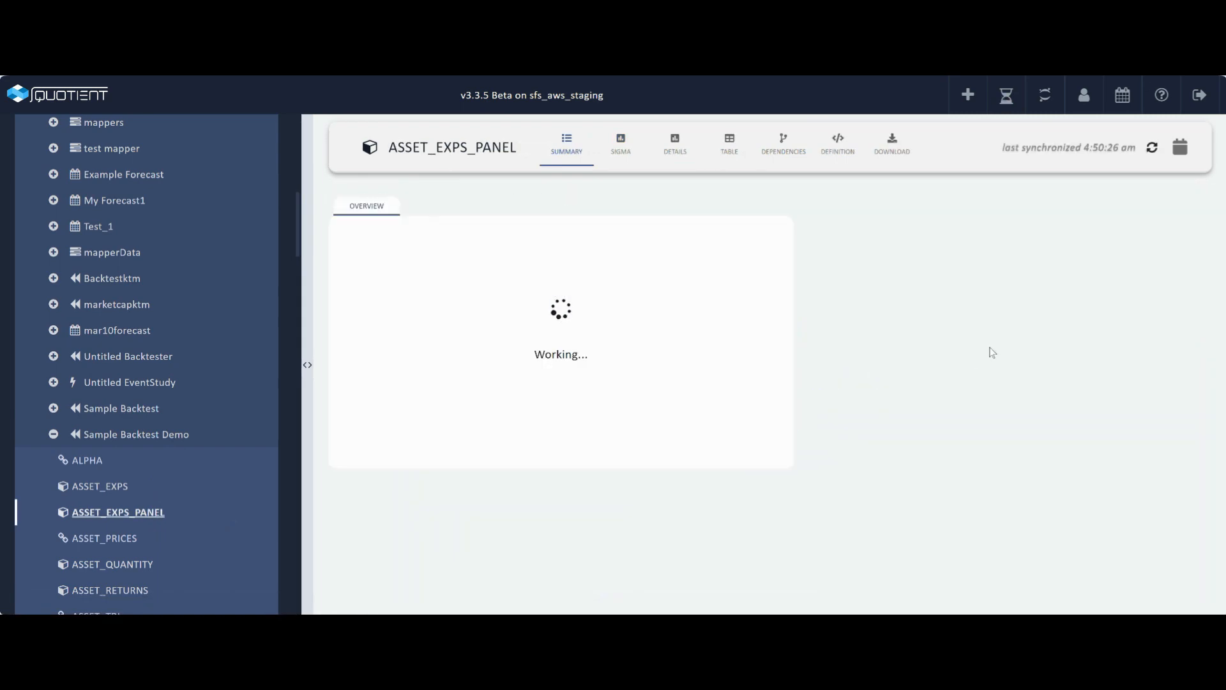
{"action": "left_click", "coordinate": [736, 154]}
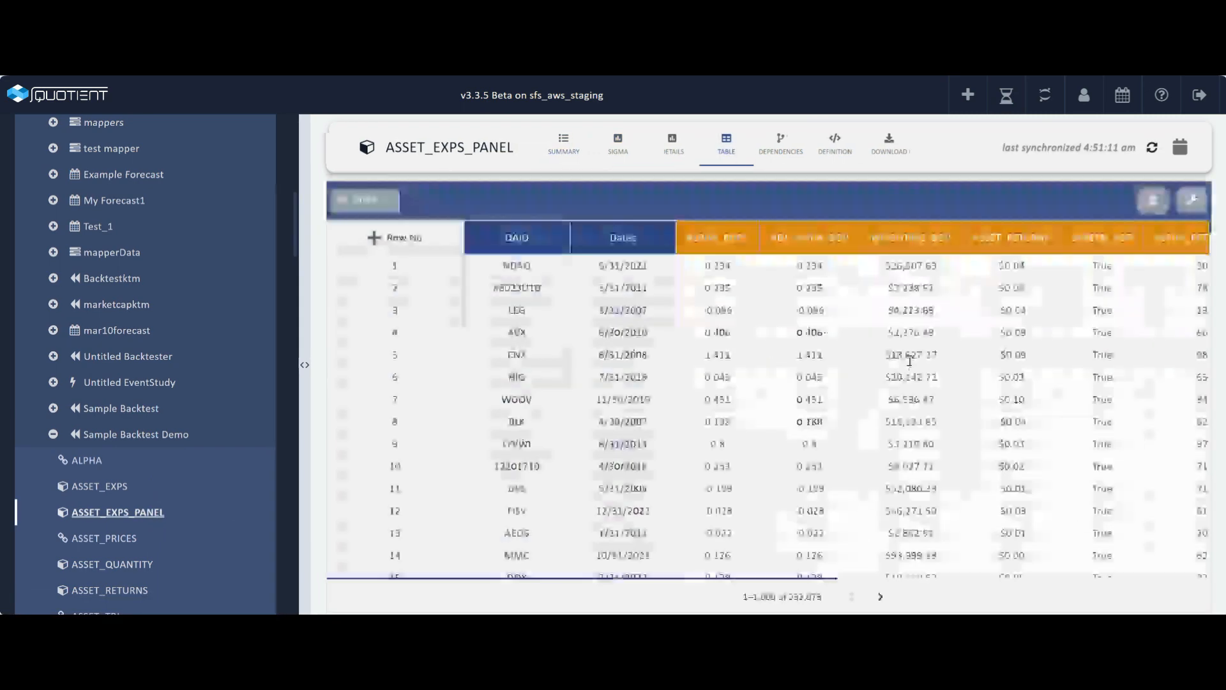
{"action": "scroll", "coordinate": [910, 360], "scroll_direction": "down", "scroll_amount": 13}
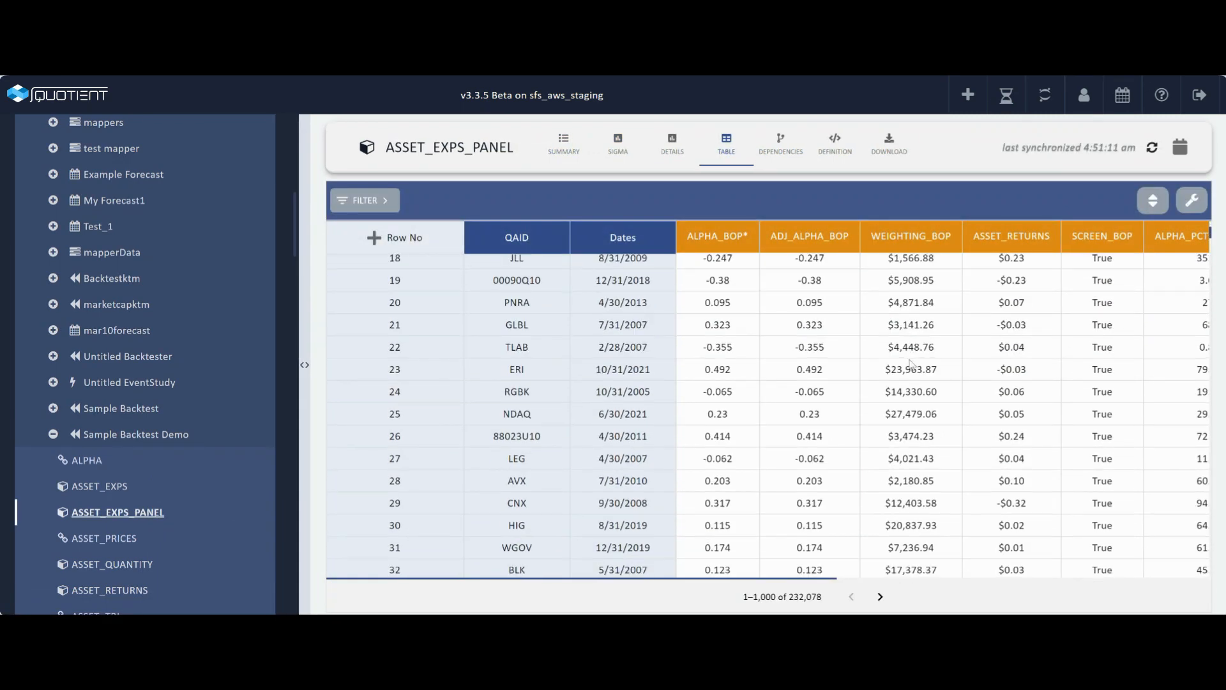
{"action": "scroll", "coordinate": [911, 365], "scroll_direction": "down", "scroll_amount": 4}
{"action": "scroll", "coordinate": [910, 361], "scroll_direction": "up", "scroll_amount": 16}
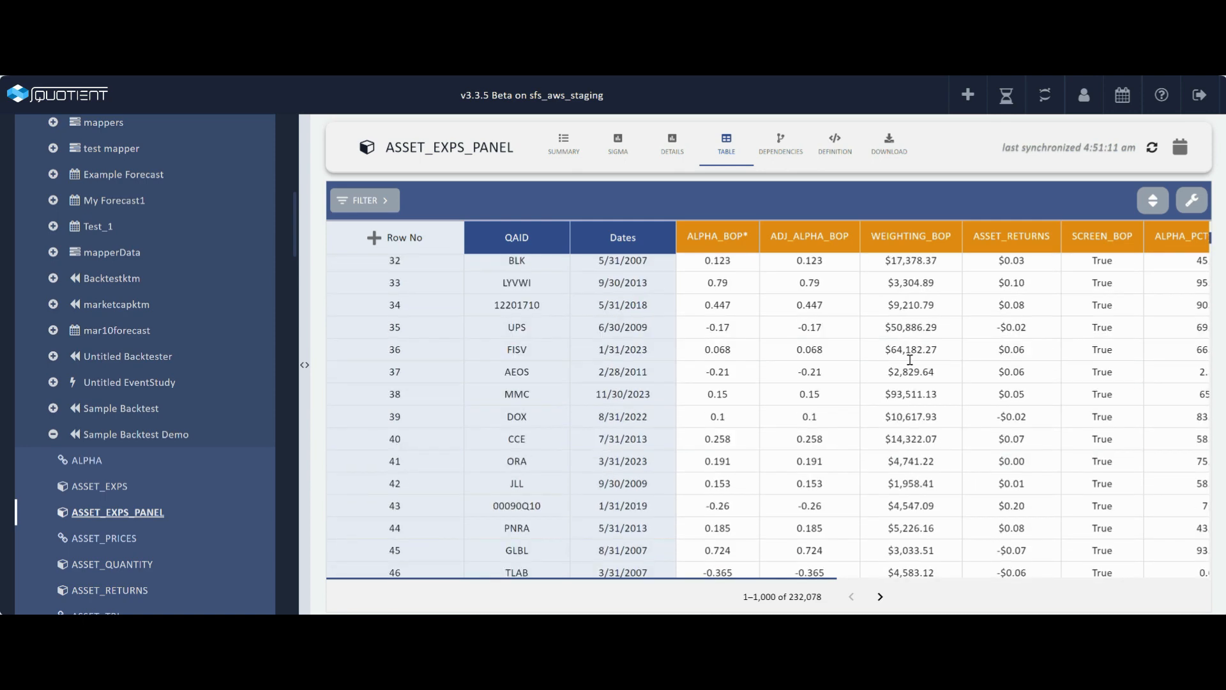
{"action": "scroll", "coordinate": [263, 496], "scroll_direction": "down", "scroll_amount": 6}
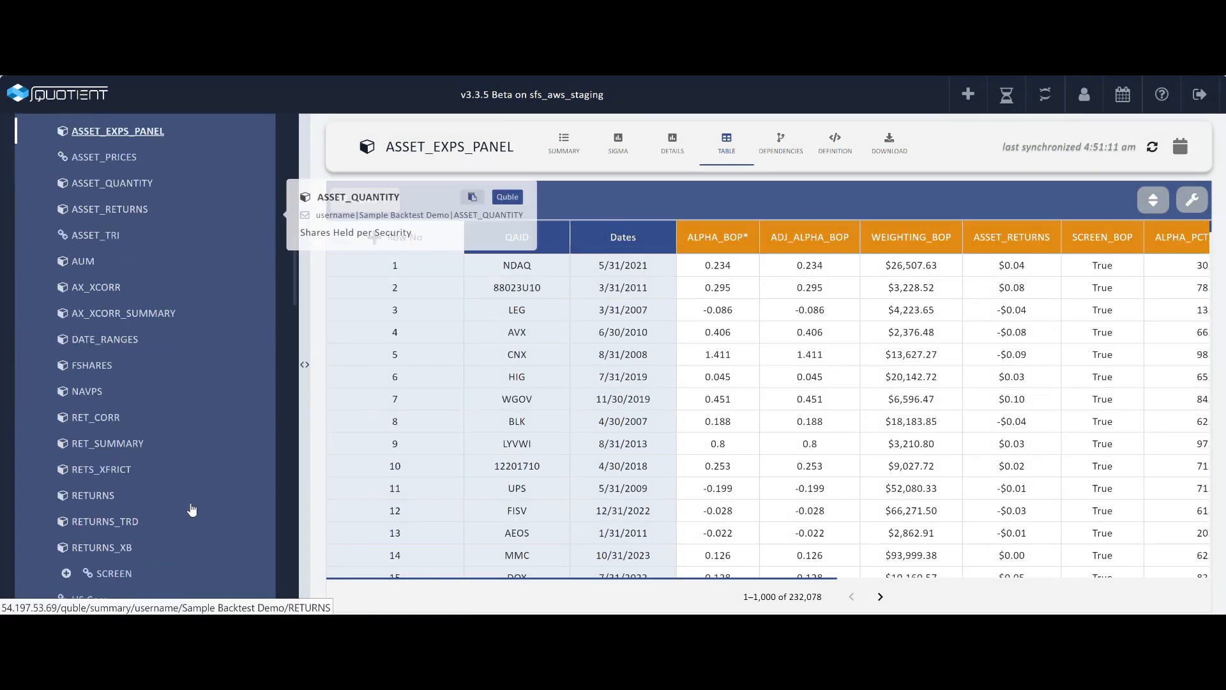
Step: Open RET_SUMMARY and set its chart to plot Fractiles as Columns / Series with relative keyed to Active
{"action": "left_click", "coordinate": [129, 439]}
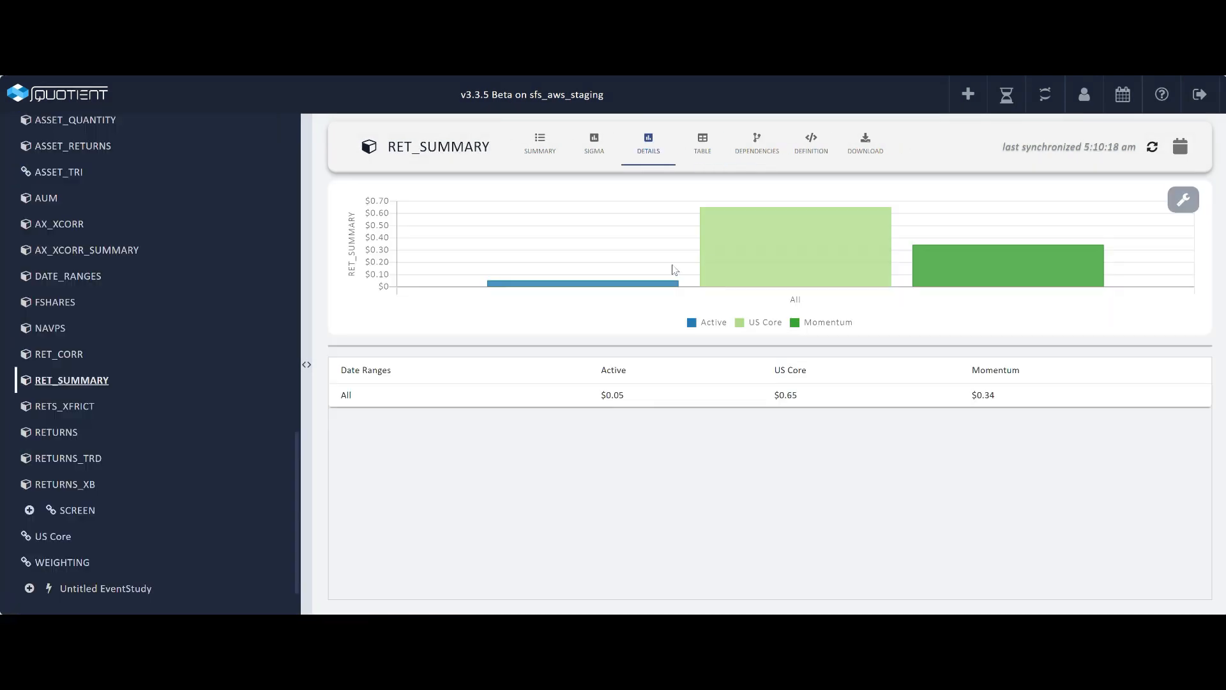
{"action": "left_click", "coordinate": [1183, 199]}
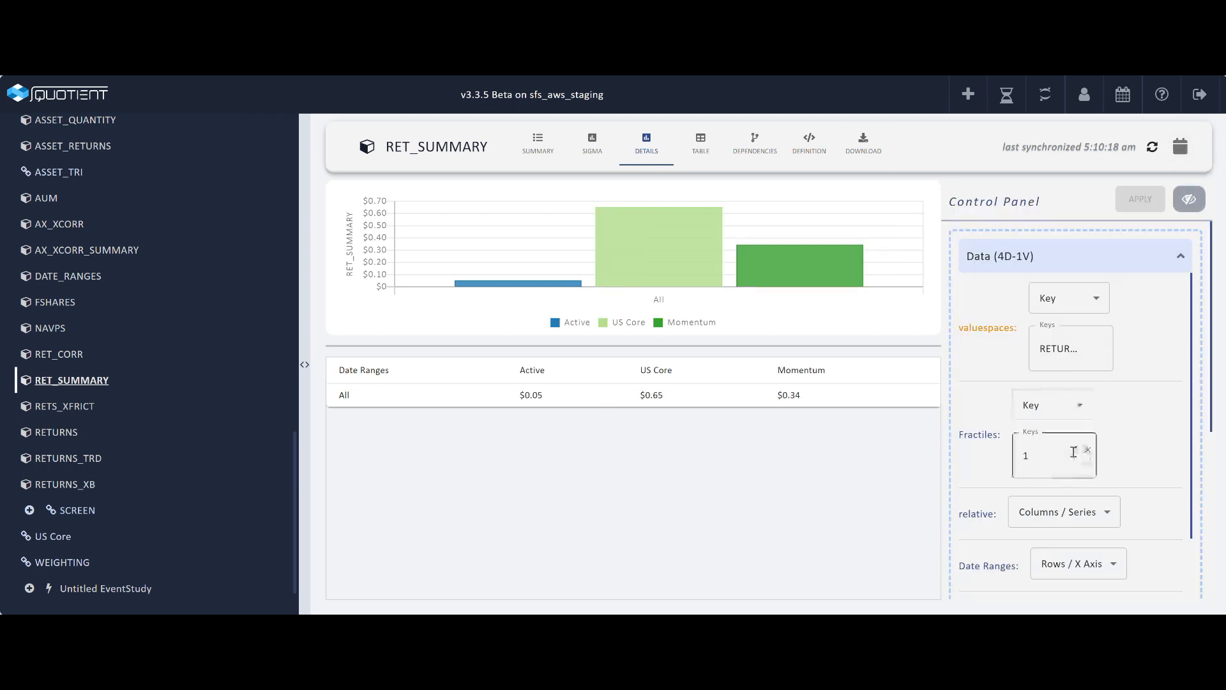
{"action": "left_click", "coordinate": [1049, 477]}
{"action": "left_click", "coordinate": [1053, 405]}
{"action": "left_click", "coordinate": [1054, 462]}
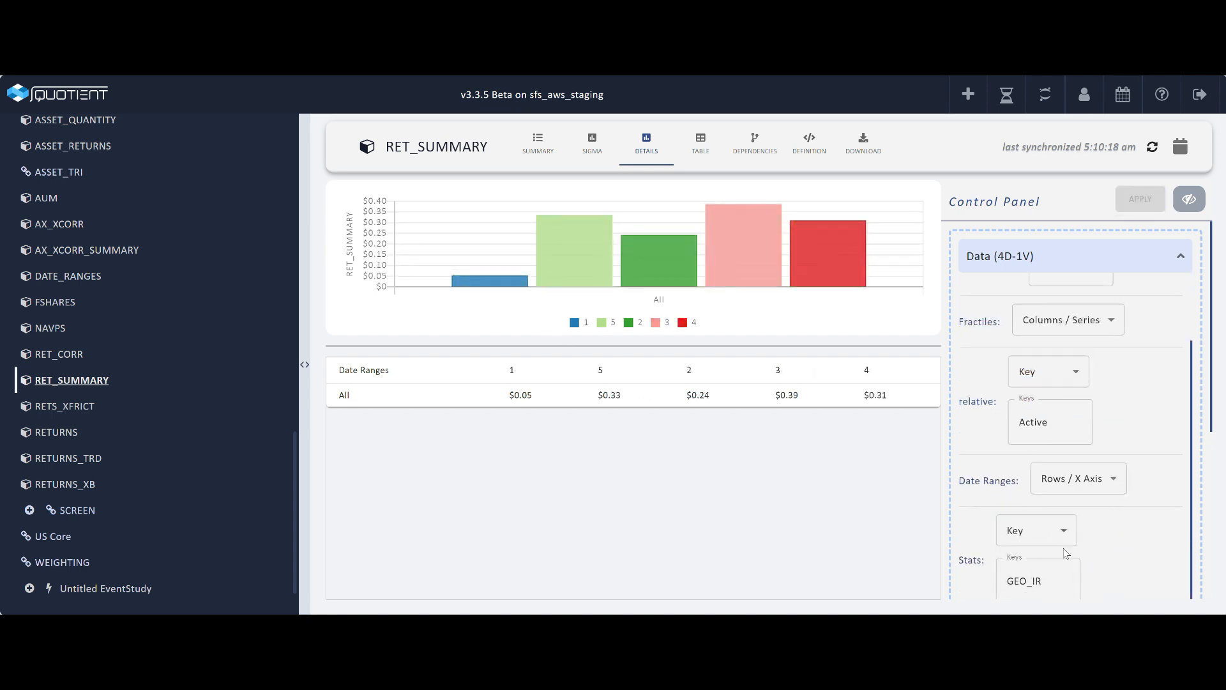
{"action": "left_click", "coordinate": [1037, 532]}
{"action": "left_click", "coordinate": [1015, 511]}
{"action": "scroll", "coordinate": [1143, 520], "scroll_direction": "up", "scroll_amount": 2}
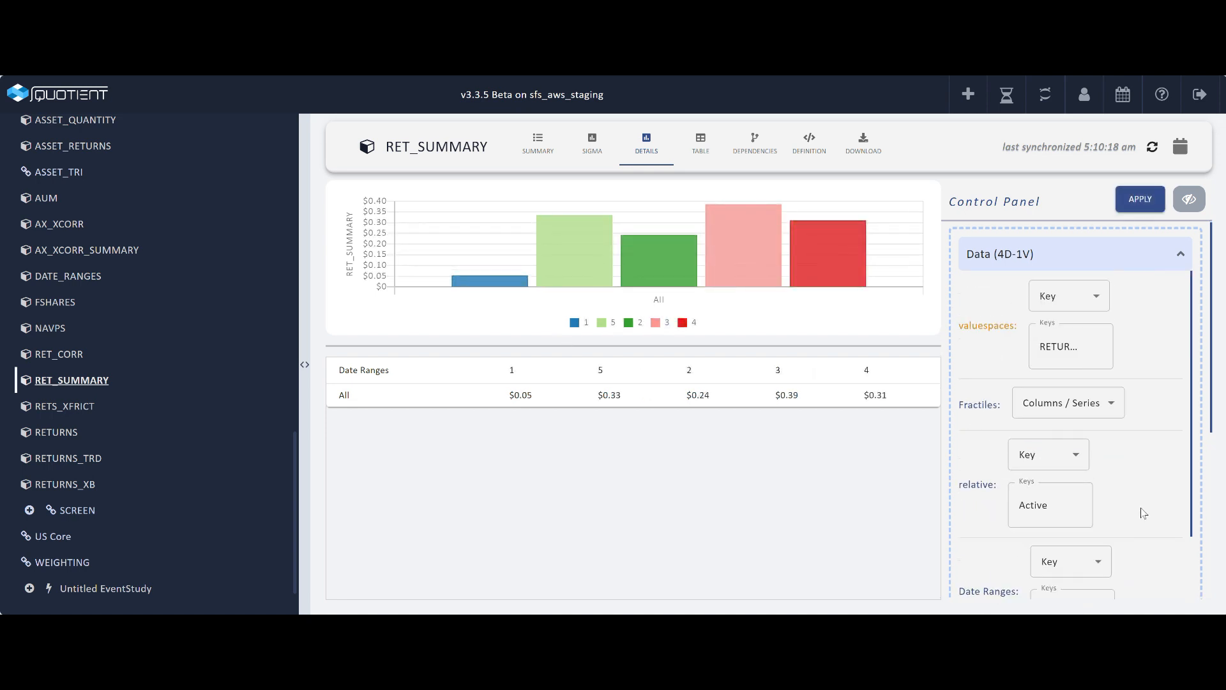
{"action": "left_click", "coordinate": [1140, 199]}
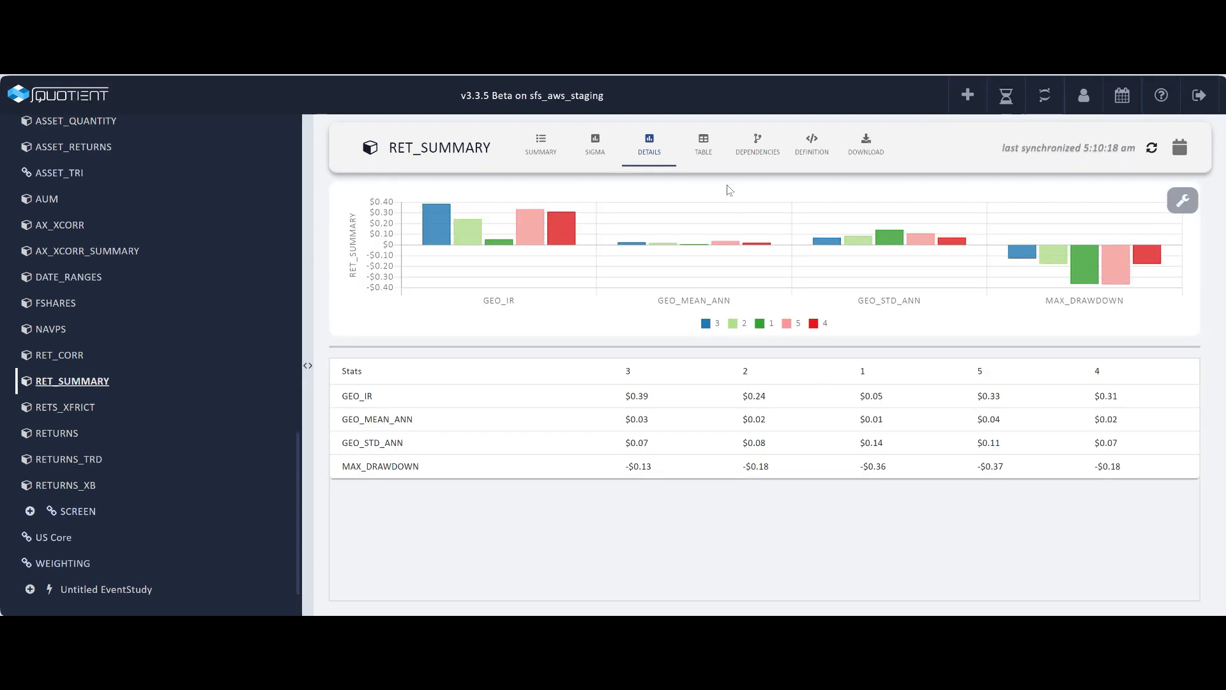
Step: Switch RET_SUMMARY to table view and scroll through its fractile statistics
{"action": "left_click", "coordinate": [704, 150]}
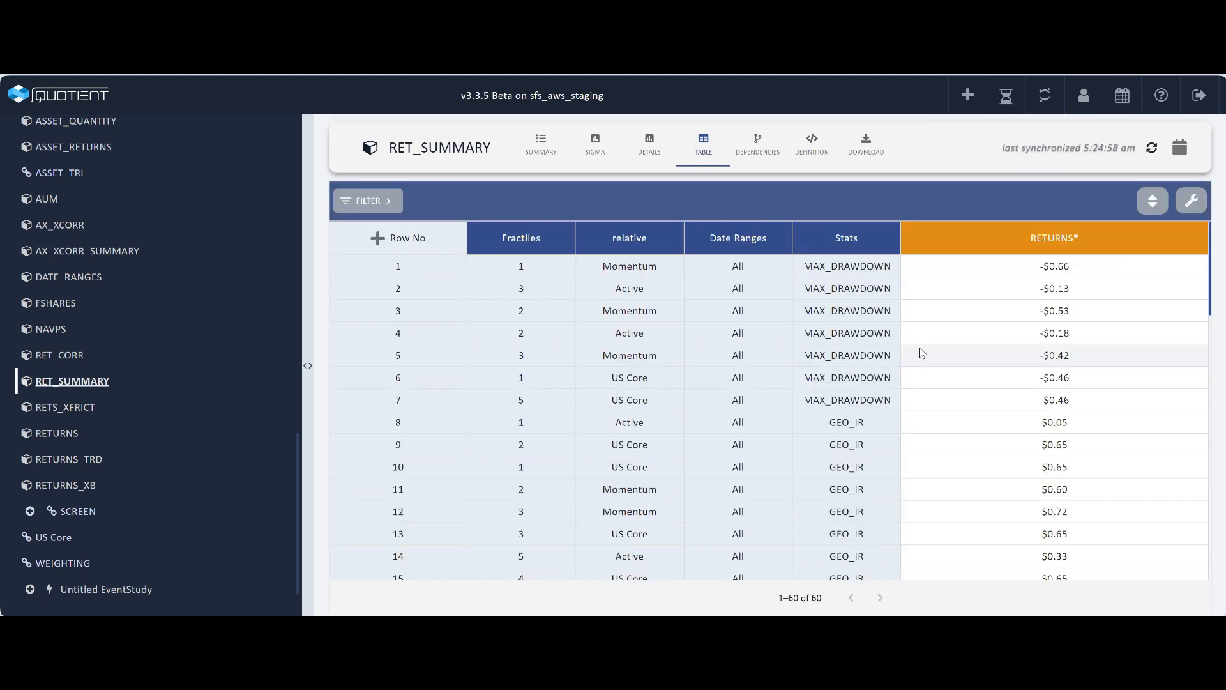
{"action": "scroll", "coordinate": [1109, 332], "scroll_direction": "down", "scroll_amount": 5}
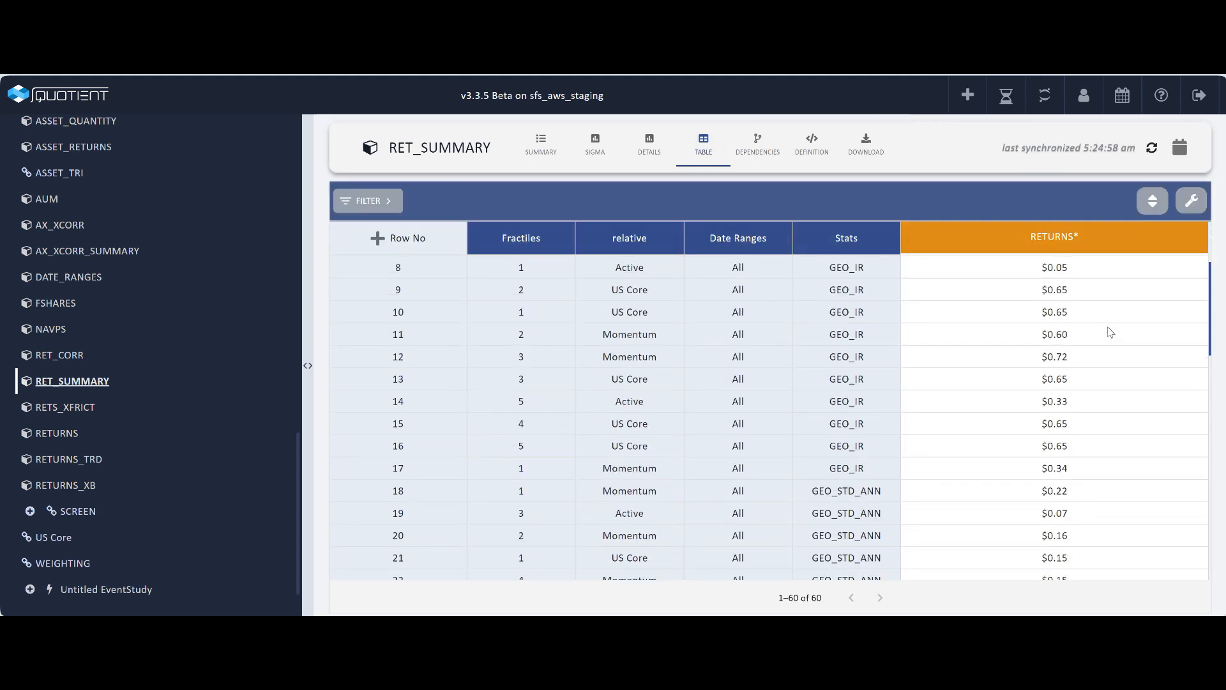
{"action": "scroll", "coordinate": [1109, 332], "scroll_direction": "down", "scroll_amount": 4}
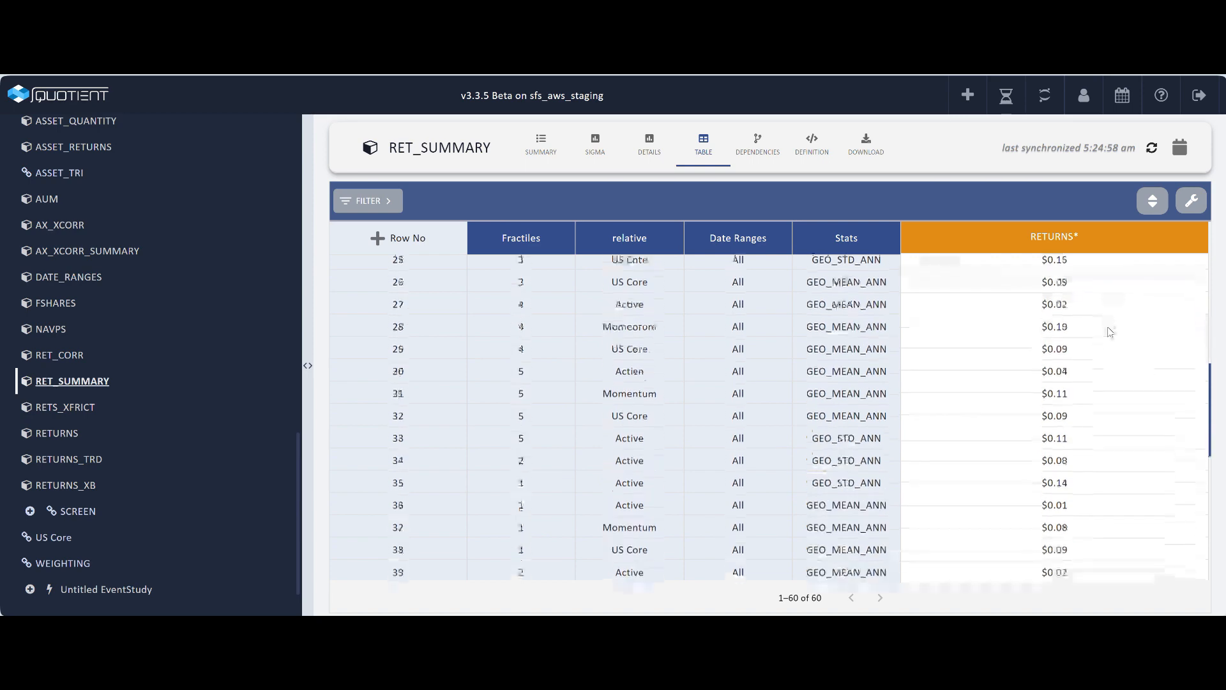
{"action": "scroll", "coordinate": [1108, 327], "scroll_direction": "down", "scroll_amount": 2}
{"action": "scroll", "coordinate": [1100, 366], "scroll_direction": "up", "scroll_amount": 10}
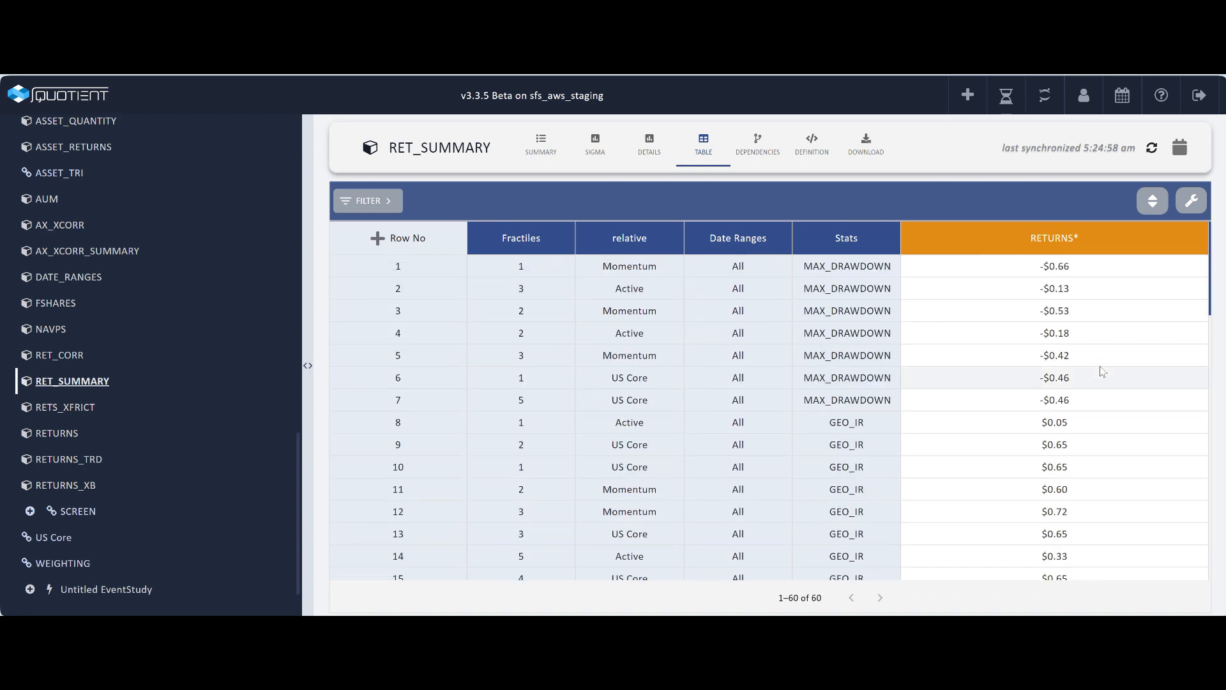